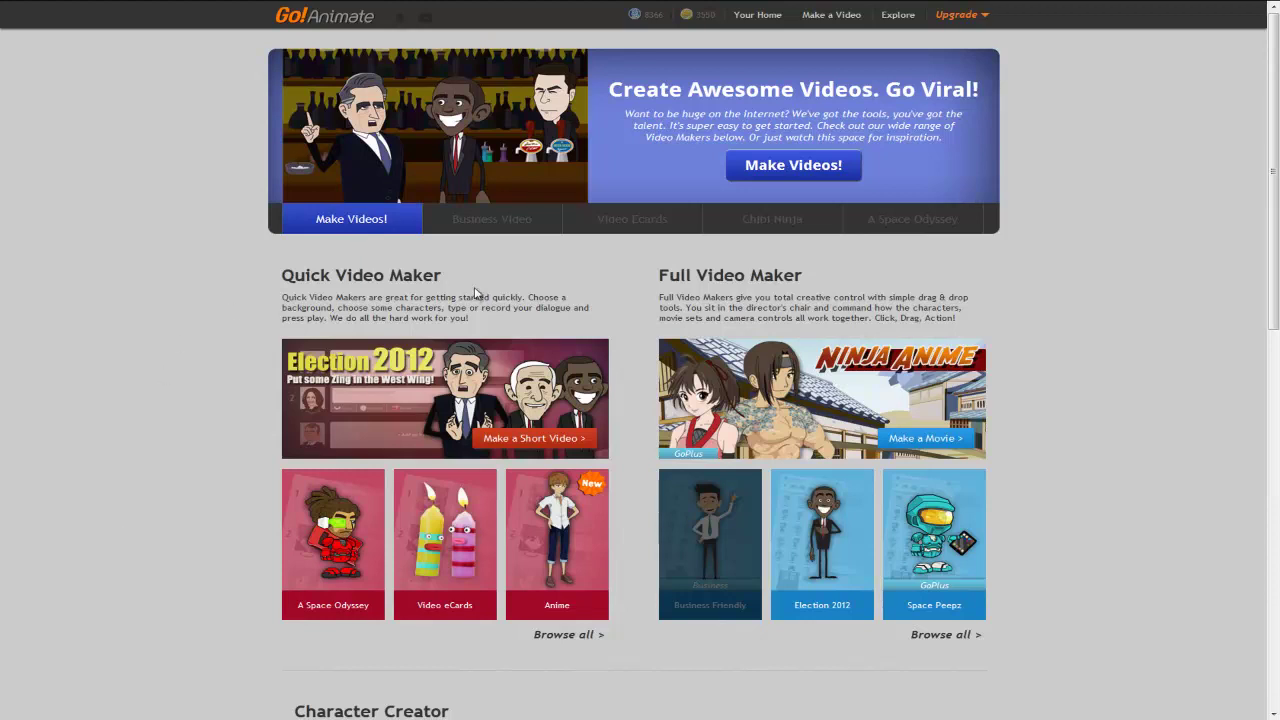
Step: Open the Office Gossipers maker from the full list of quick video makers
drag(442, 276, 286, 280)
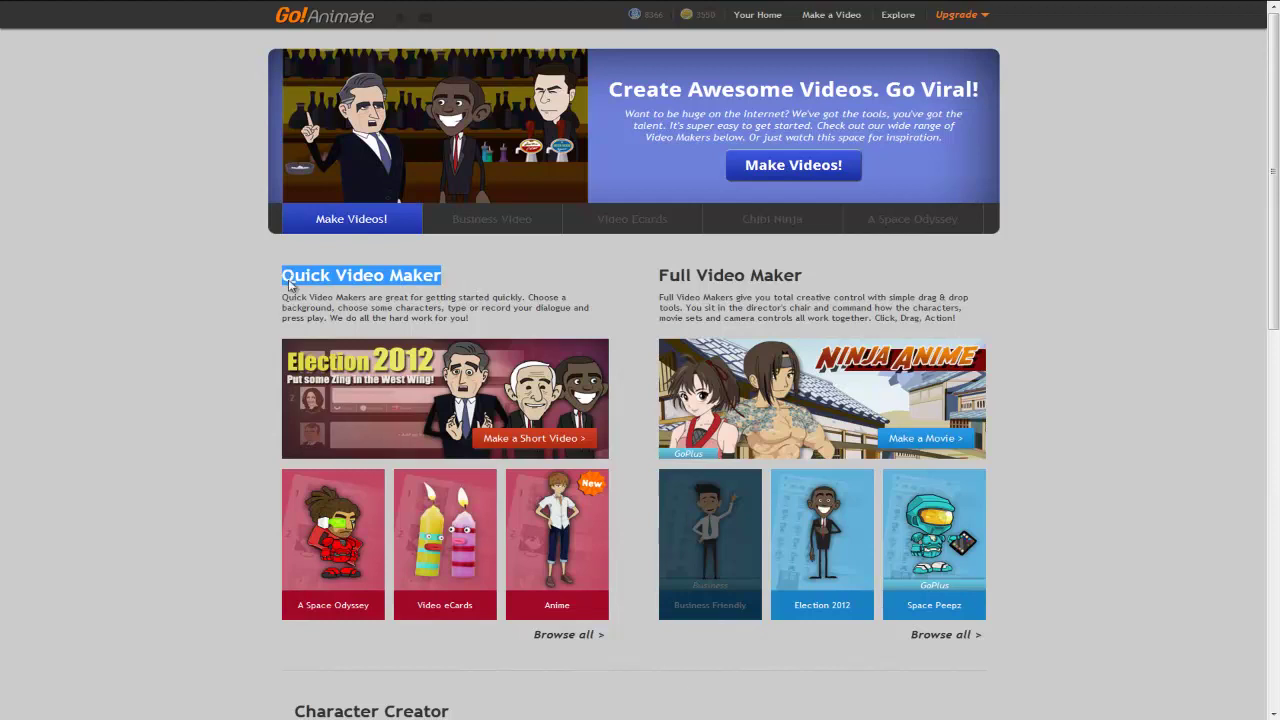
click(566, 636)
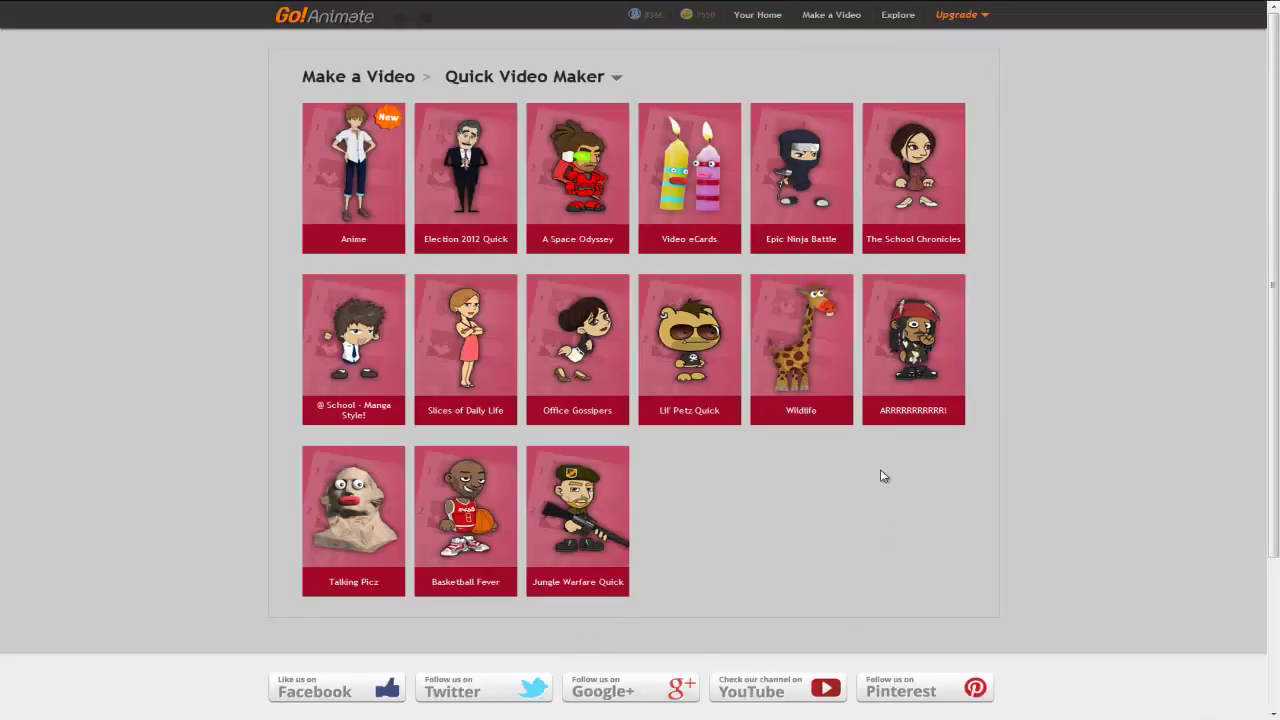
click(568, 324)
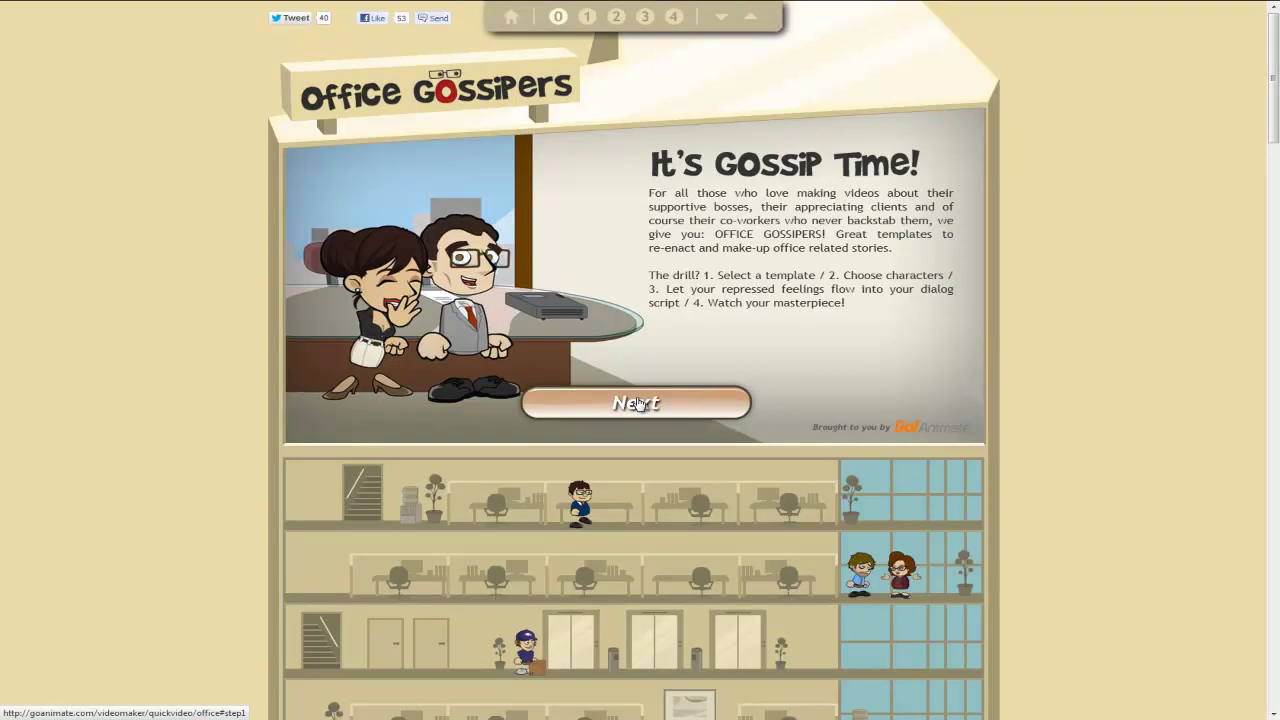
Step: Advance to the setting step and cycle to the 'Happily Making Copies...' photocopier scene
click(638, 403)
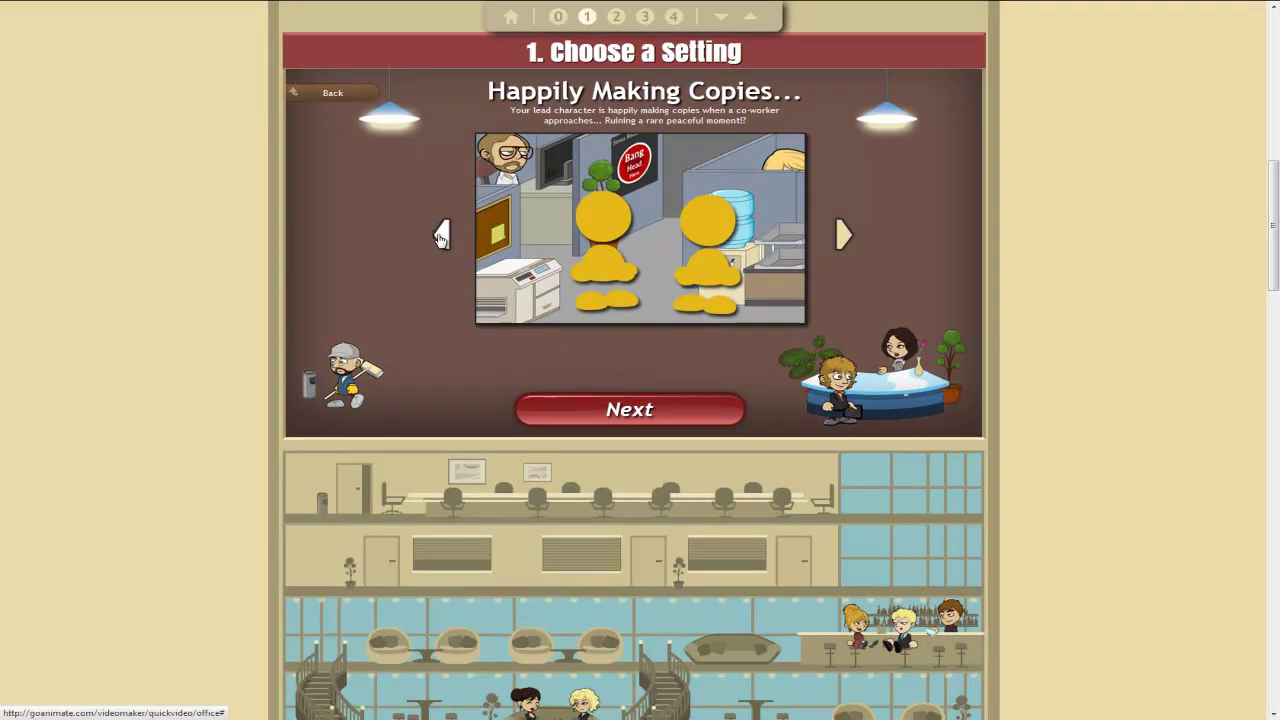
click(843, 235)
click(843, 235)
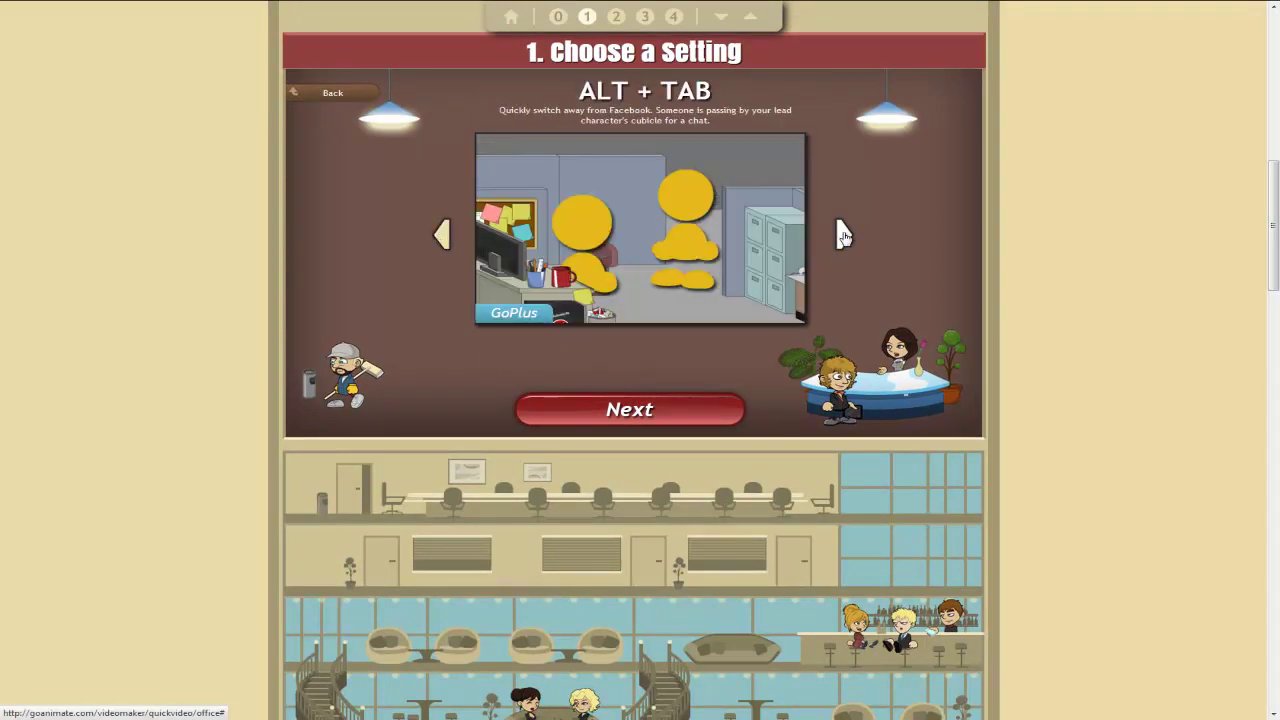
click(843, 235)
click(843, 235)
click(843, 235)
click(843, 235)
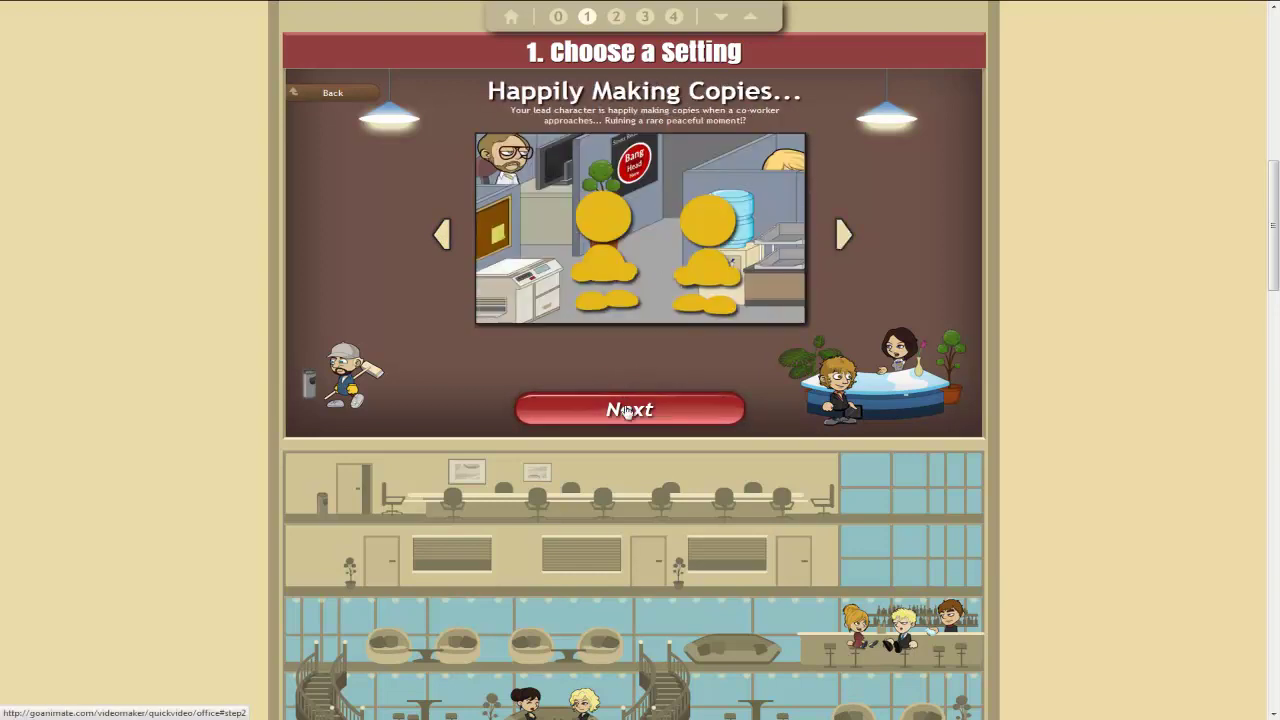
Step: Go to the actors step and make the first actor the red-haired woman with glasses
click(626, 410)
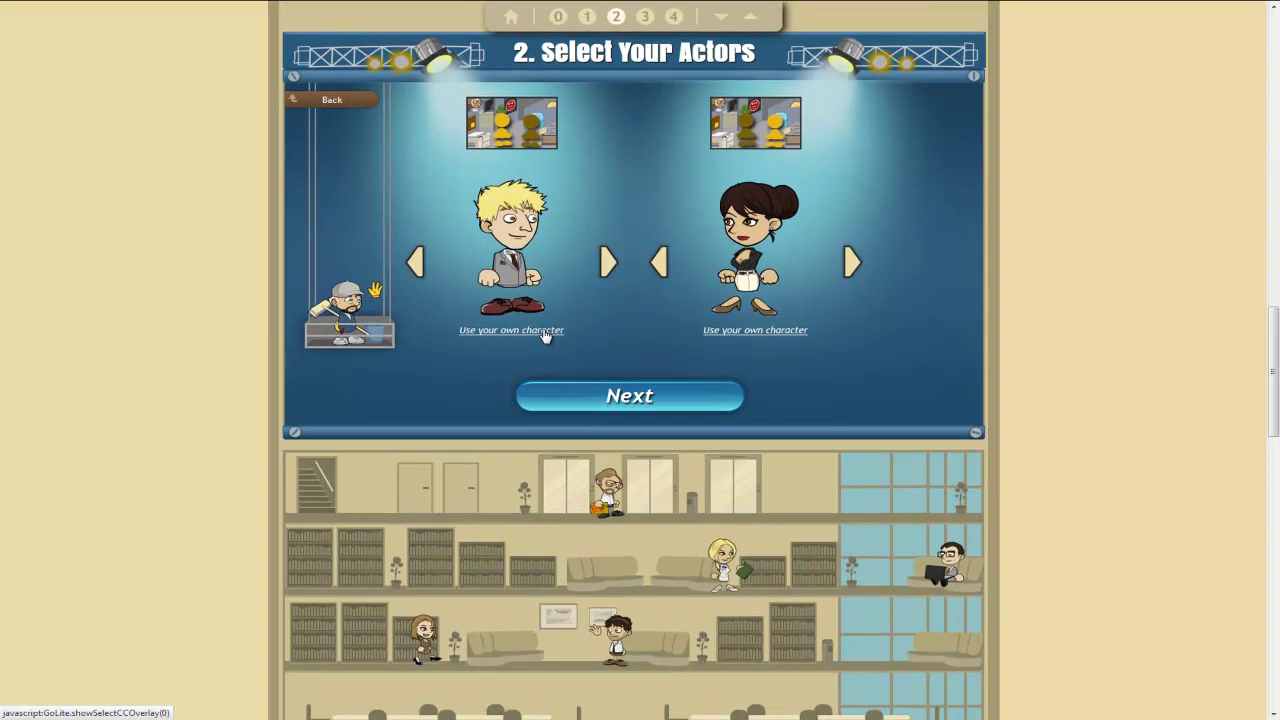
click(607, 263)
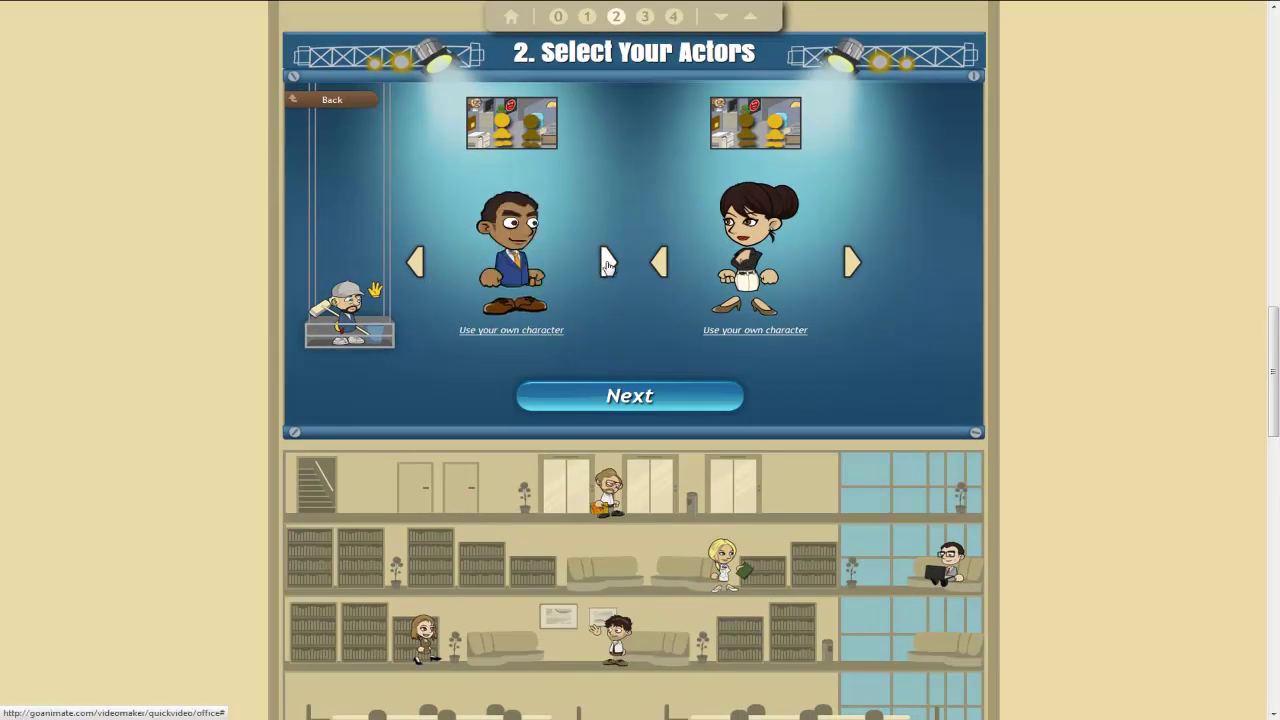
click(607, 263)
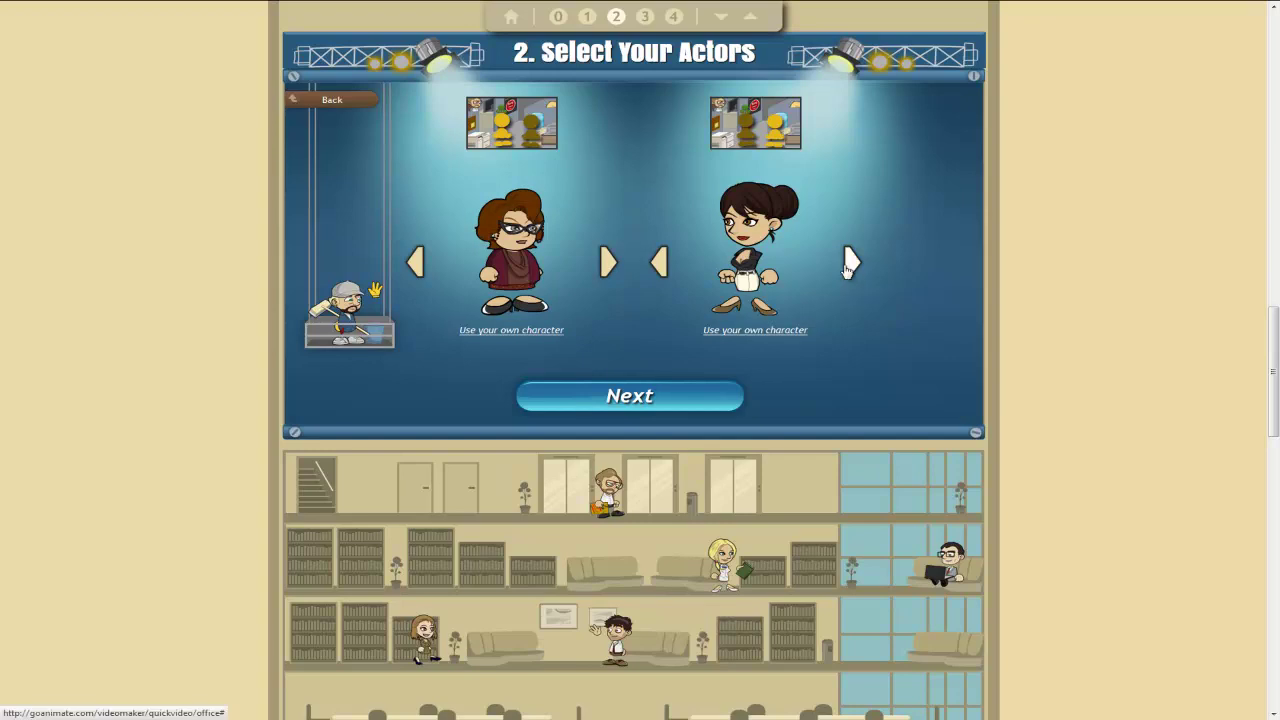
Step: Make the second actor the blond man in a grey suit and continue to dialog
click(662, 263)
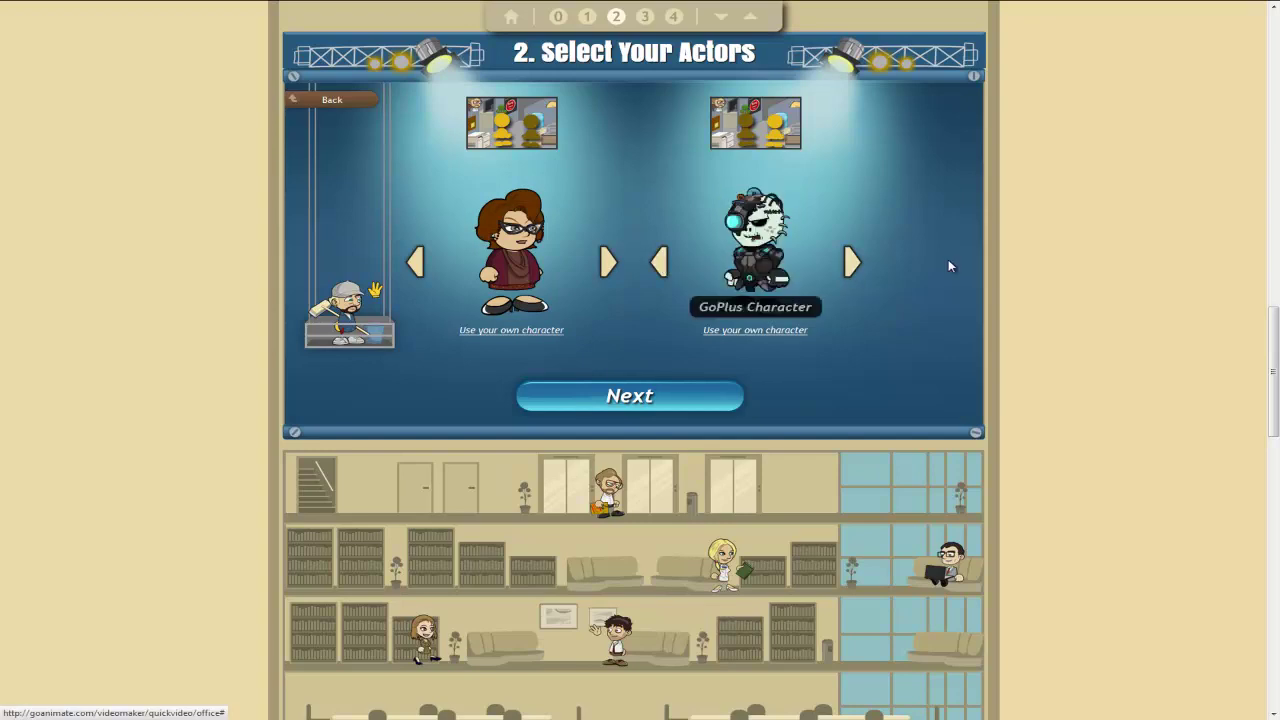
click(658, 263)
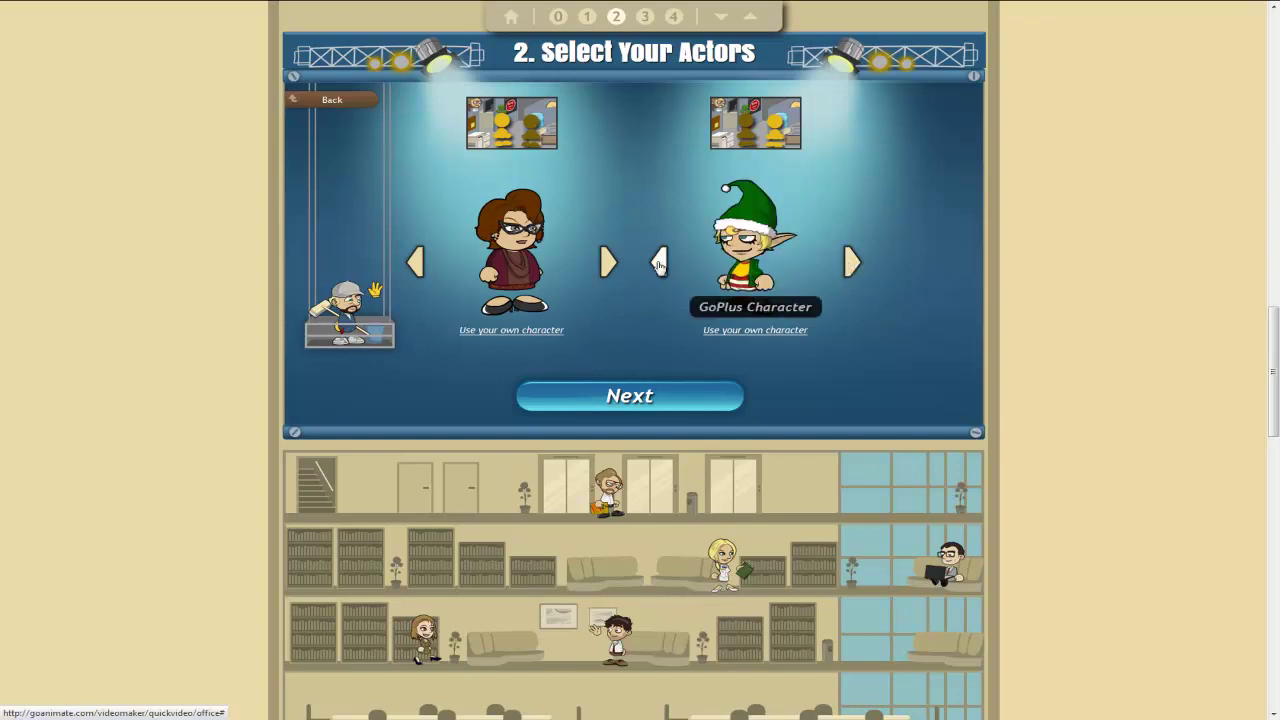
click(658, 263)
click(658, 263)
click(658, 263)
click(658, 263)
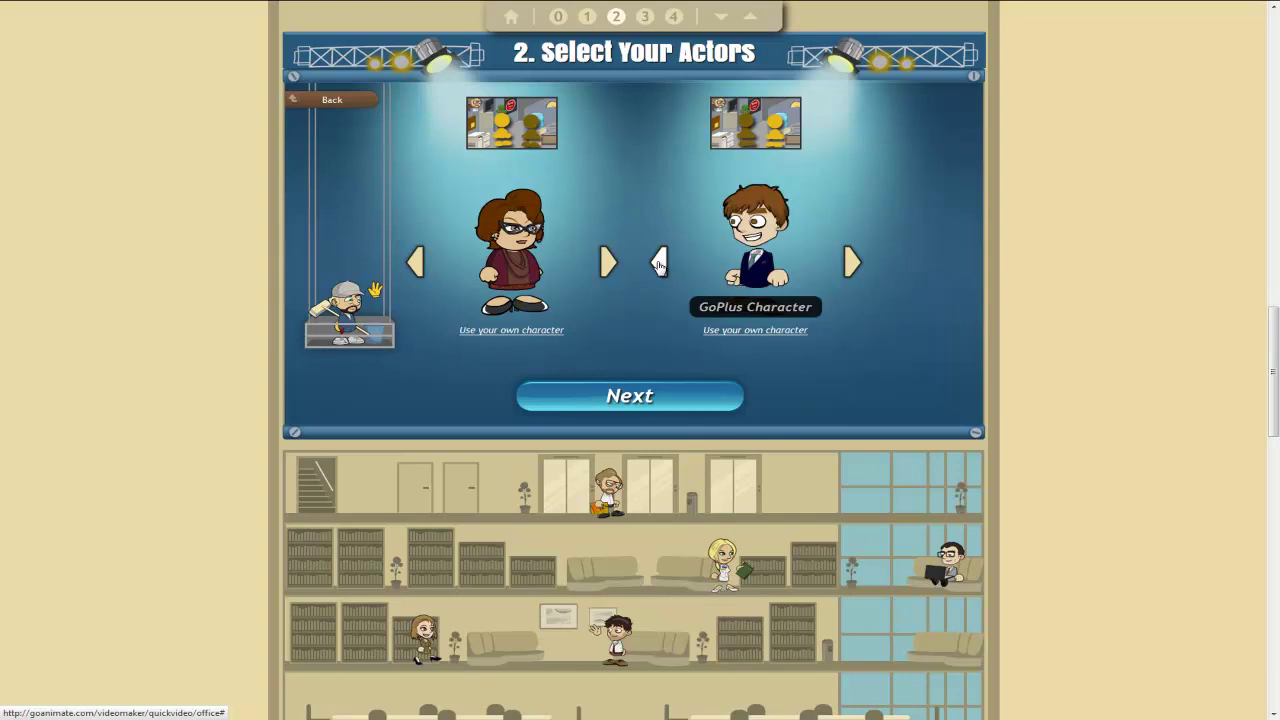
click(658, 263)
click(658, 263)
click(658, 263)
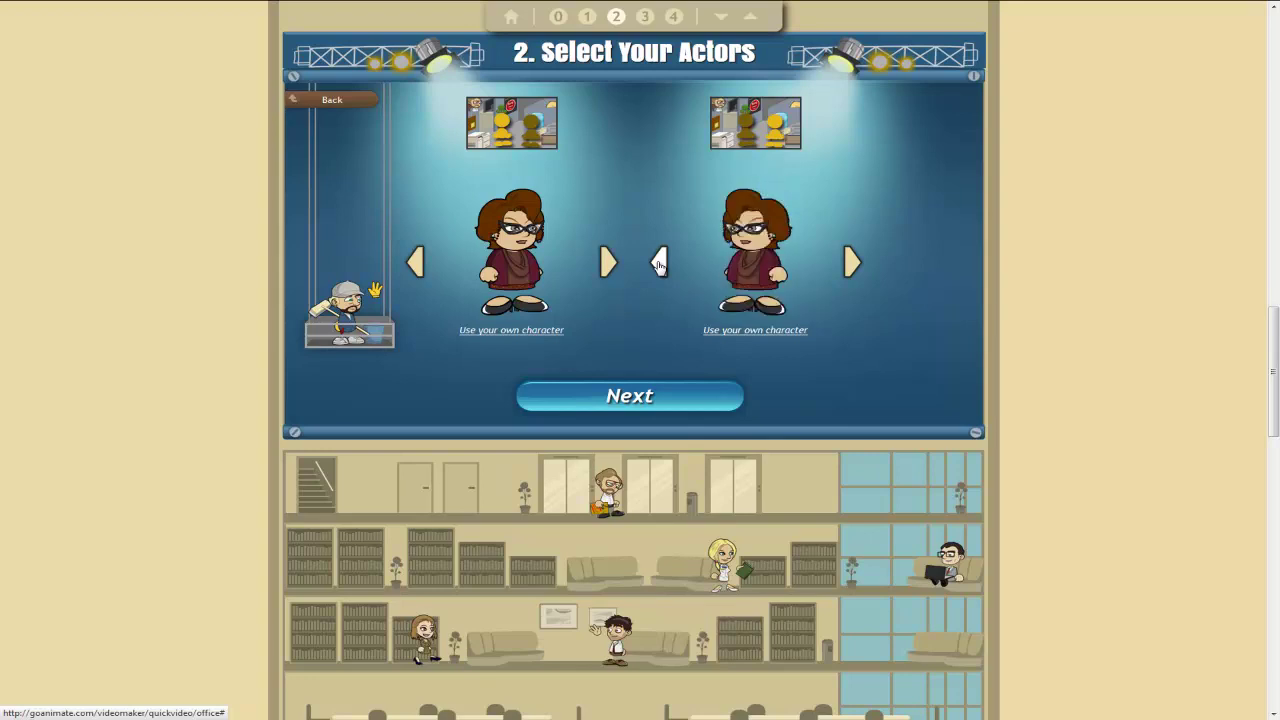
click(658, 263)
click(658, 263)
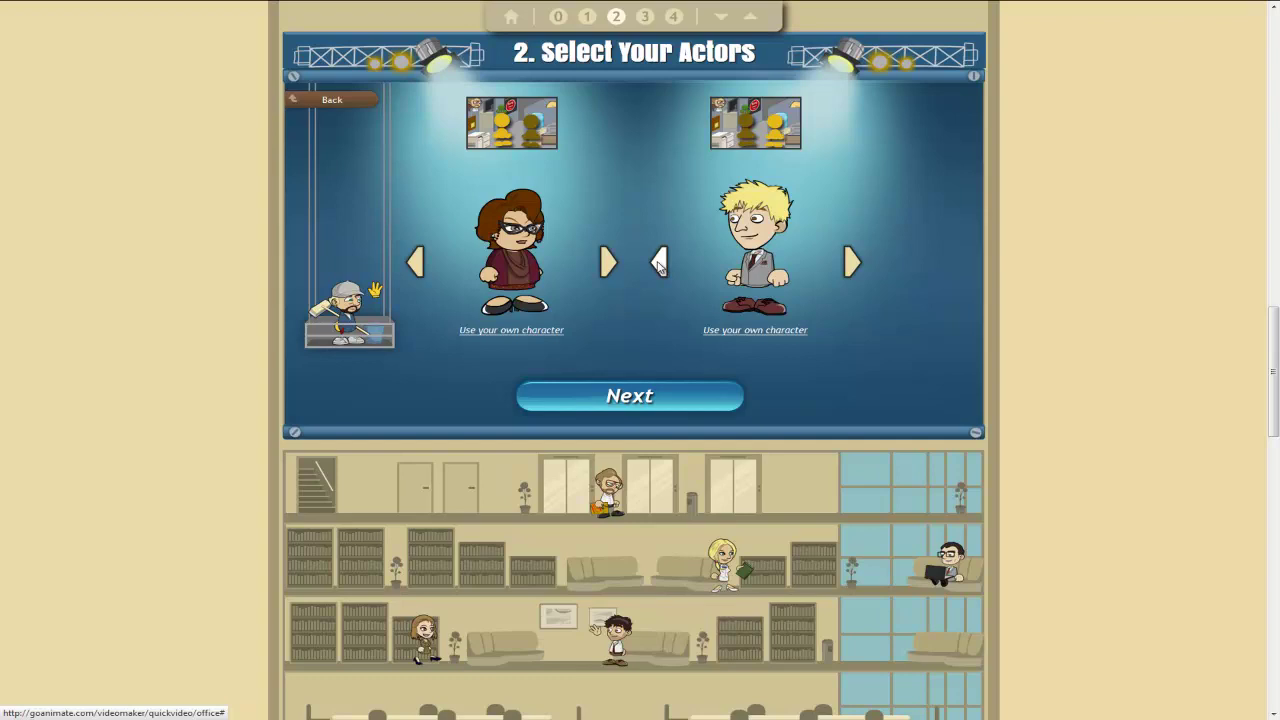
click(629, 397)
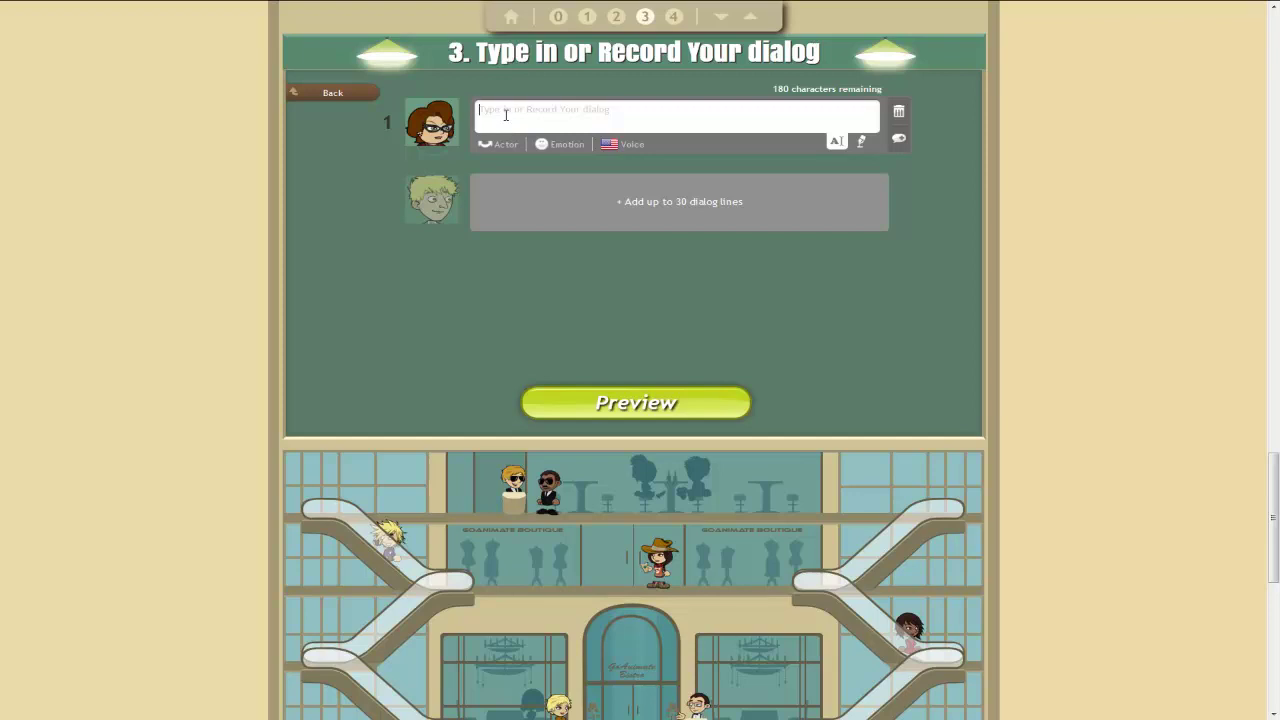
Step: Write line 1 'Hi Steve' and line 2 'Hi Jane, what are you doing?'
text(Hi Steve)
click(651, 208)
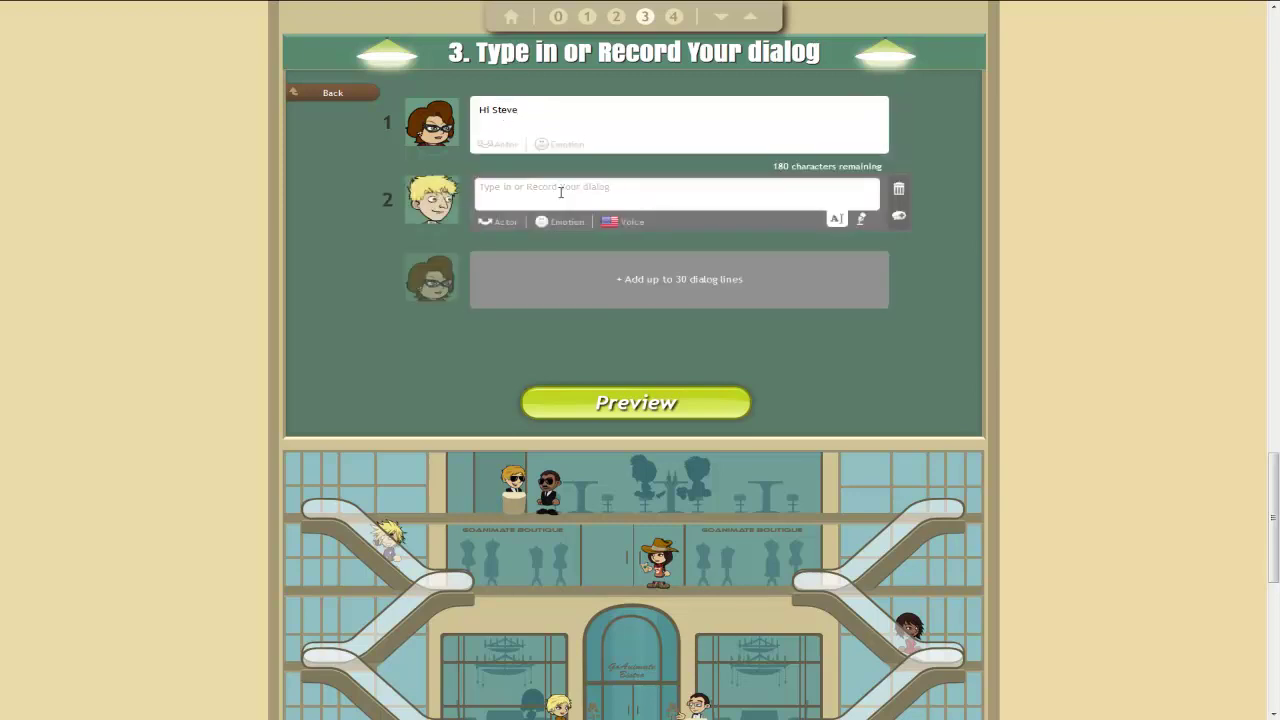
text(Hi Jane, what are you doing?)
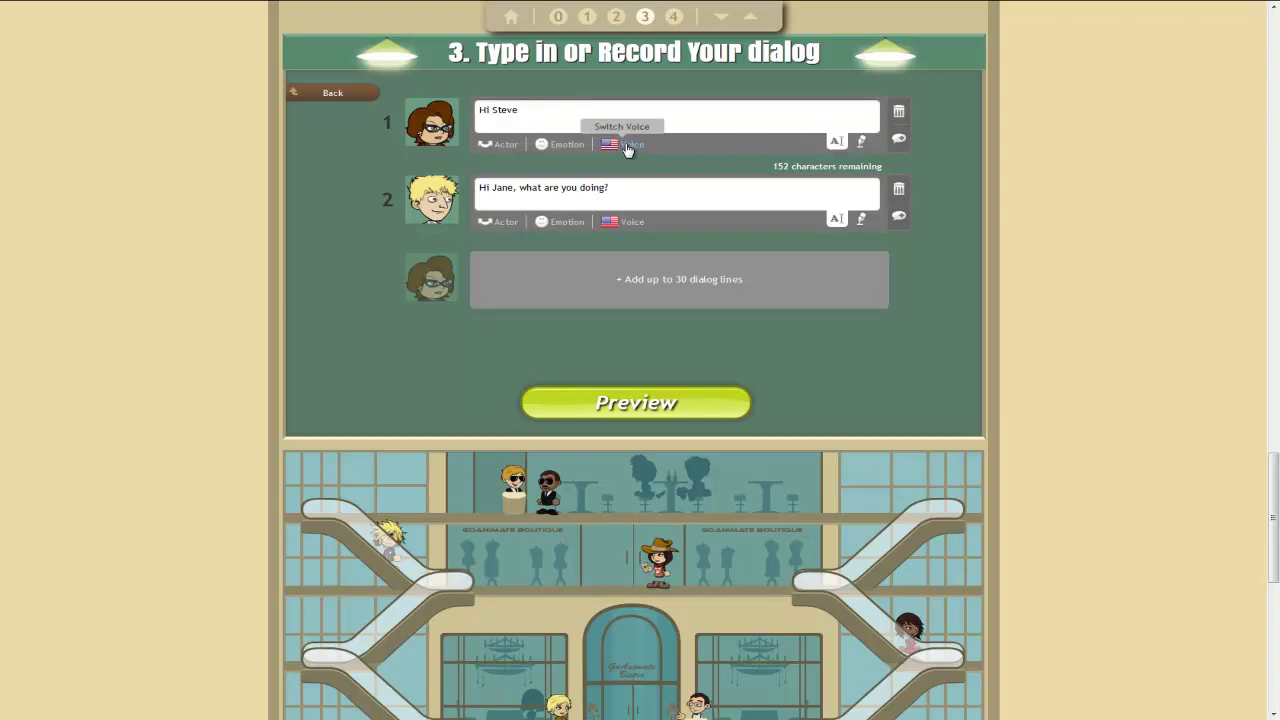
Step: Give the woman's line the Grace voice
click(627, 147)
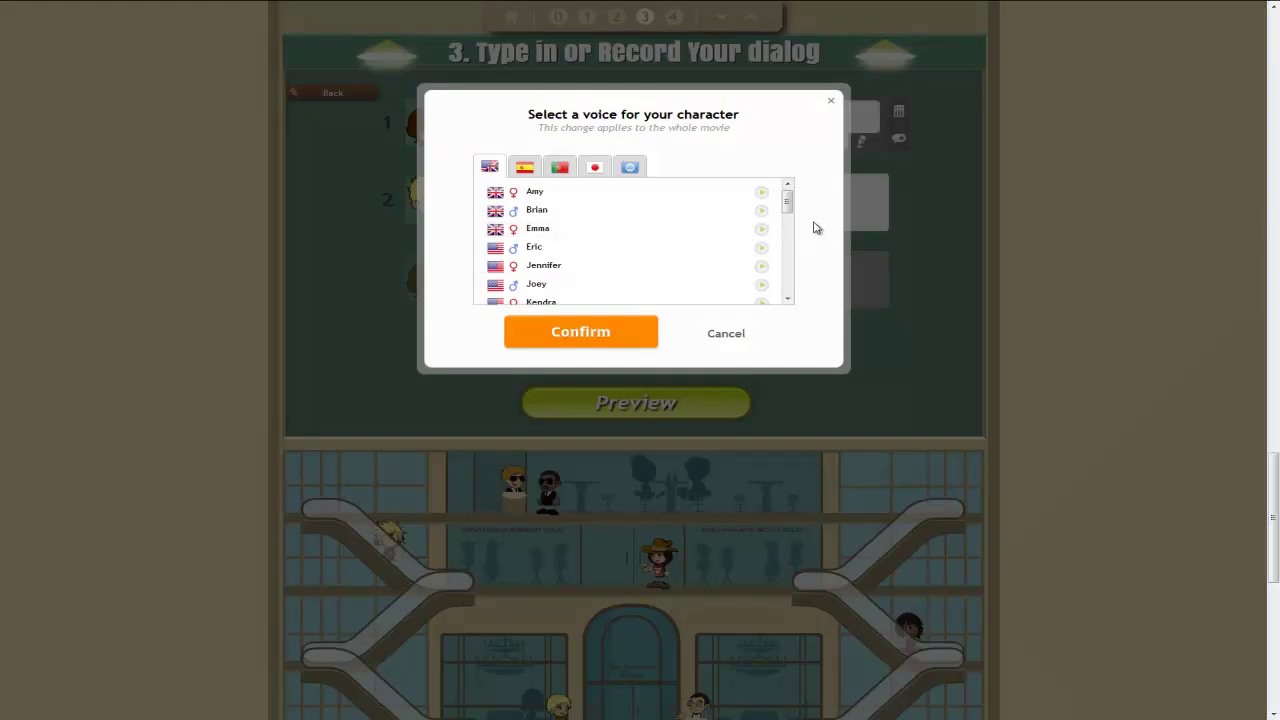
drag(787, 205, 790, 290)
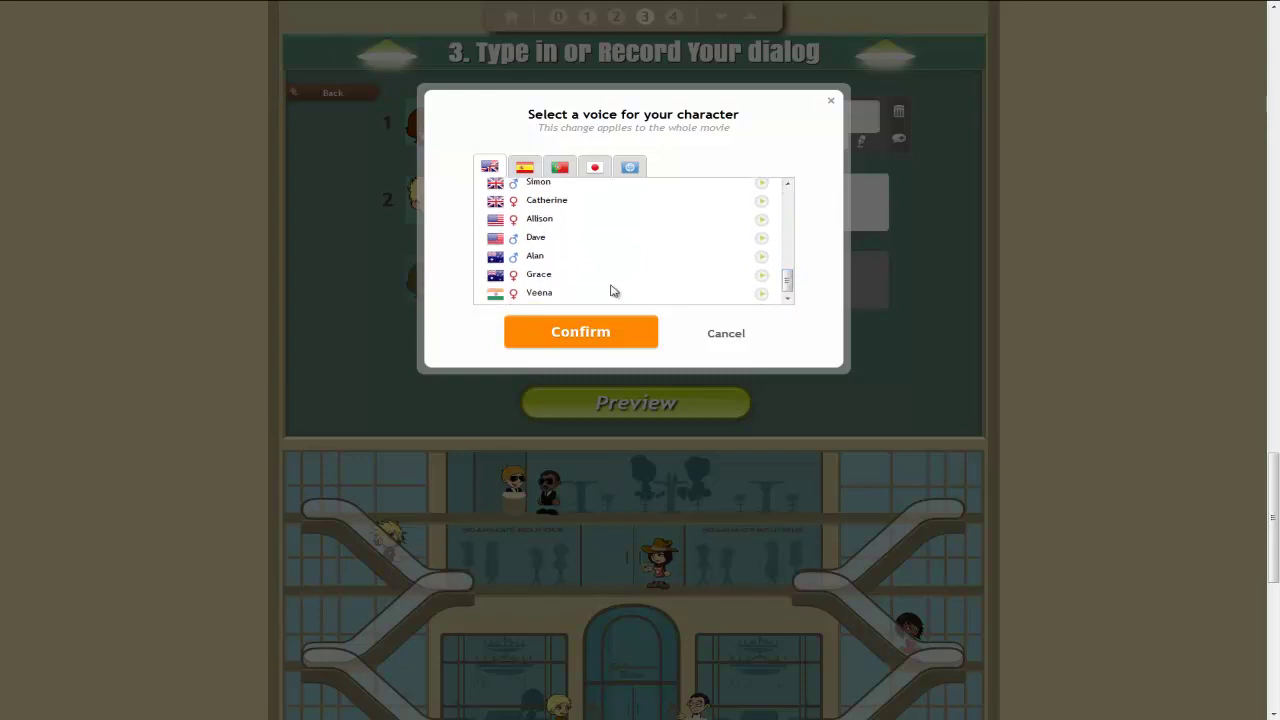
click(538, 278)
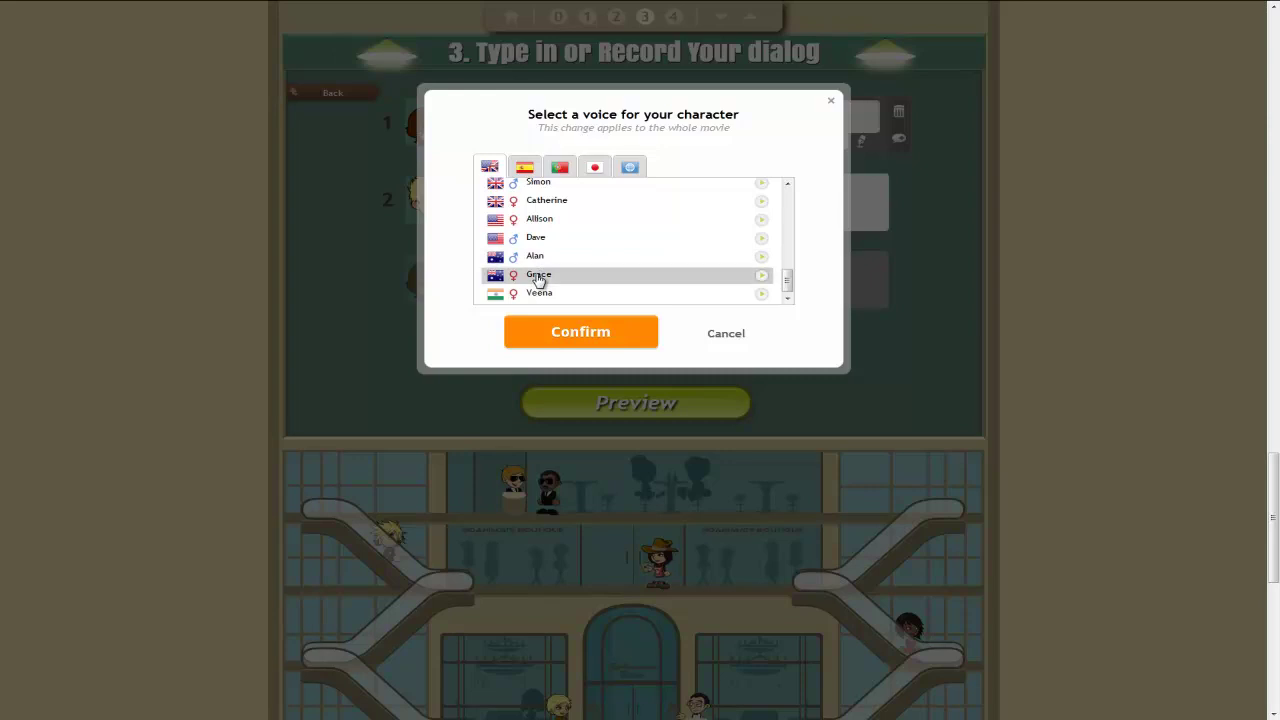
click(561, 334)
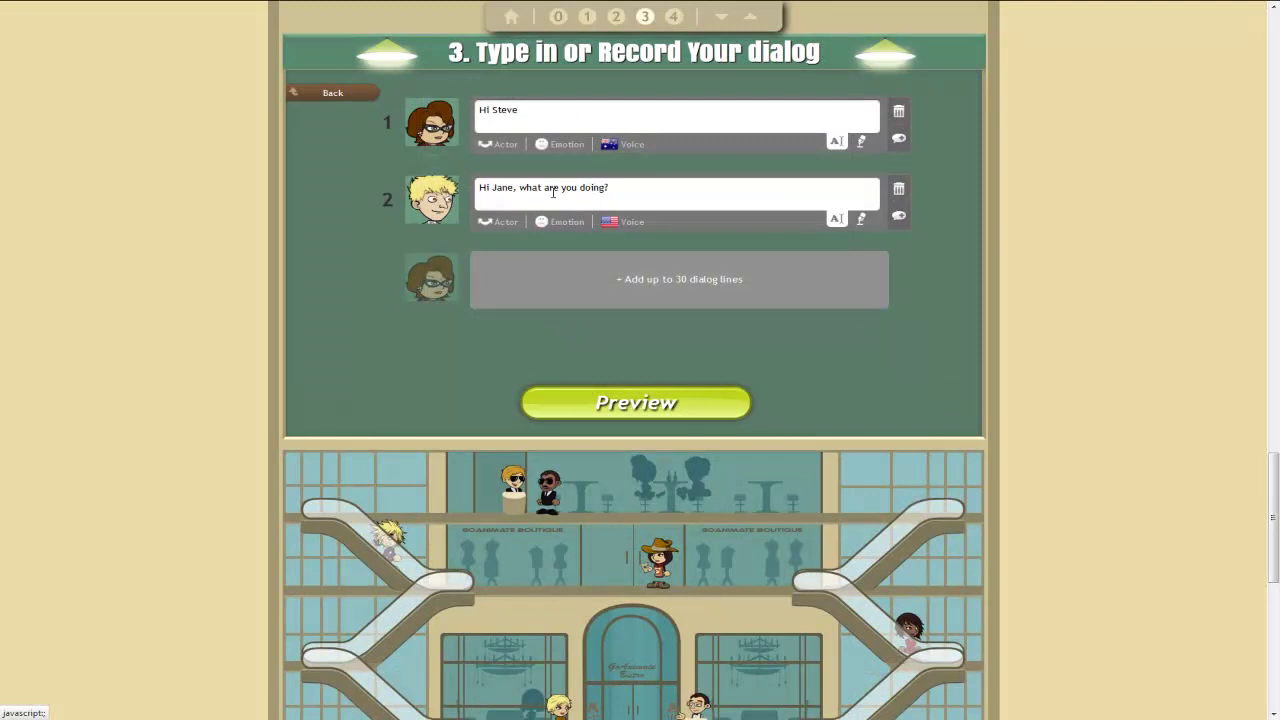
Step: Set line 1's expression to Happy and give Steve the Eric voice
click(563, 146)
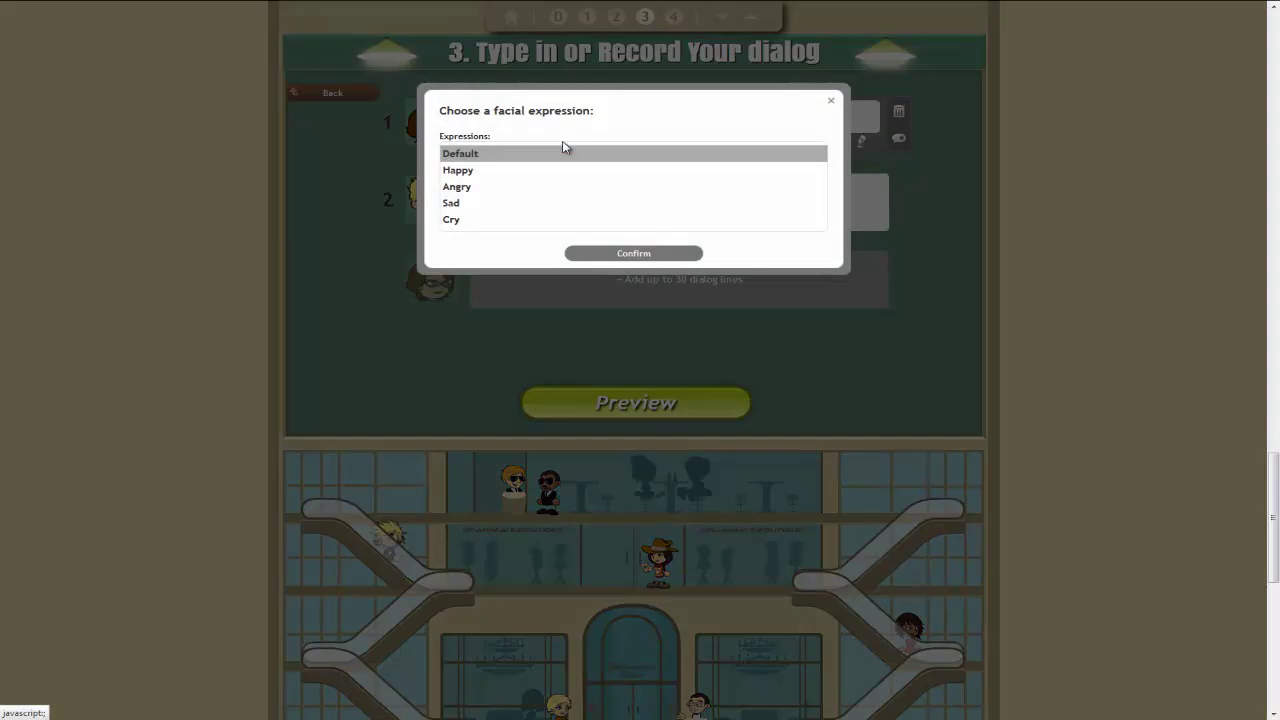
click(458, 171)
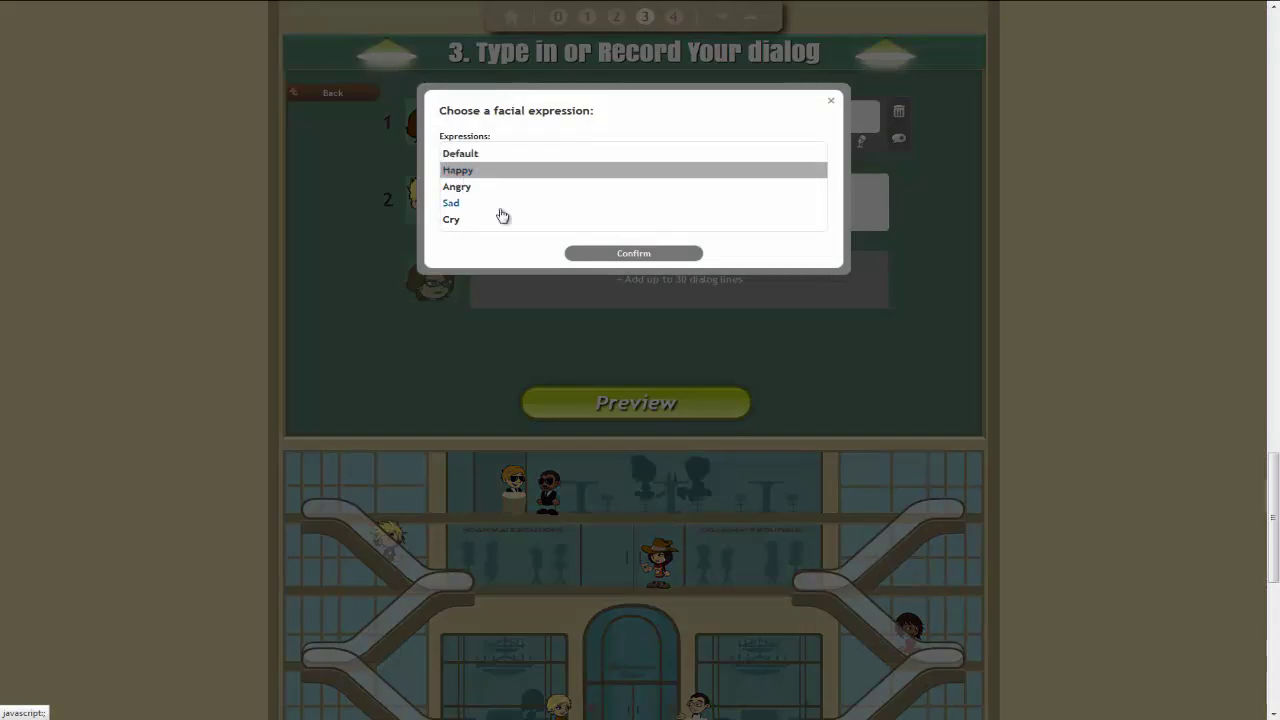
click(646, 256)
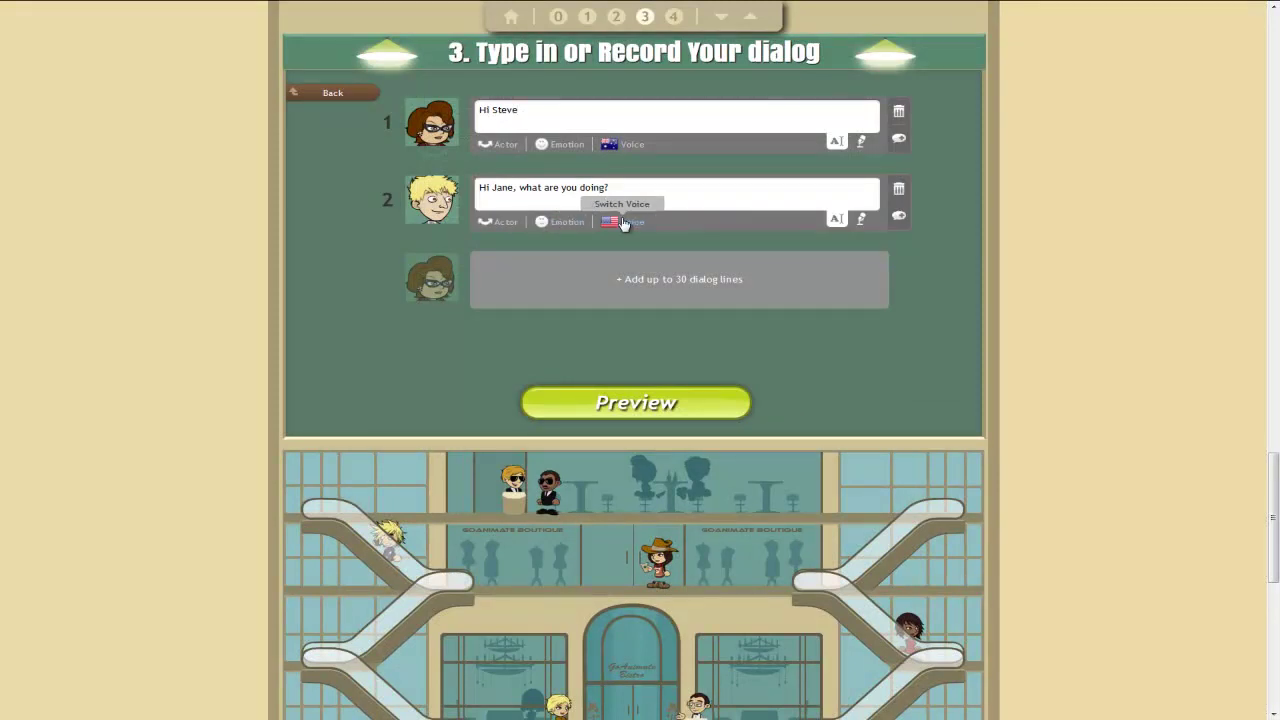
click(622, 222)
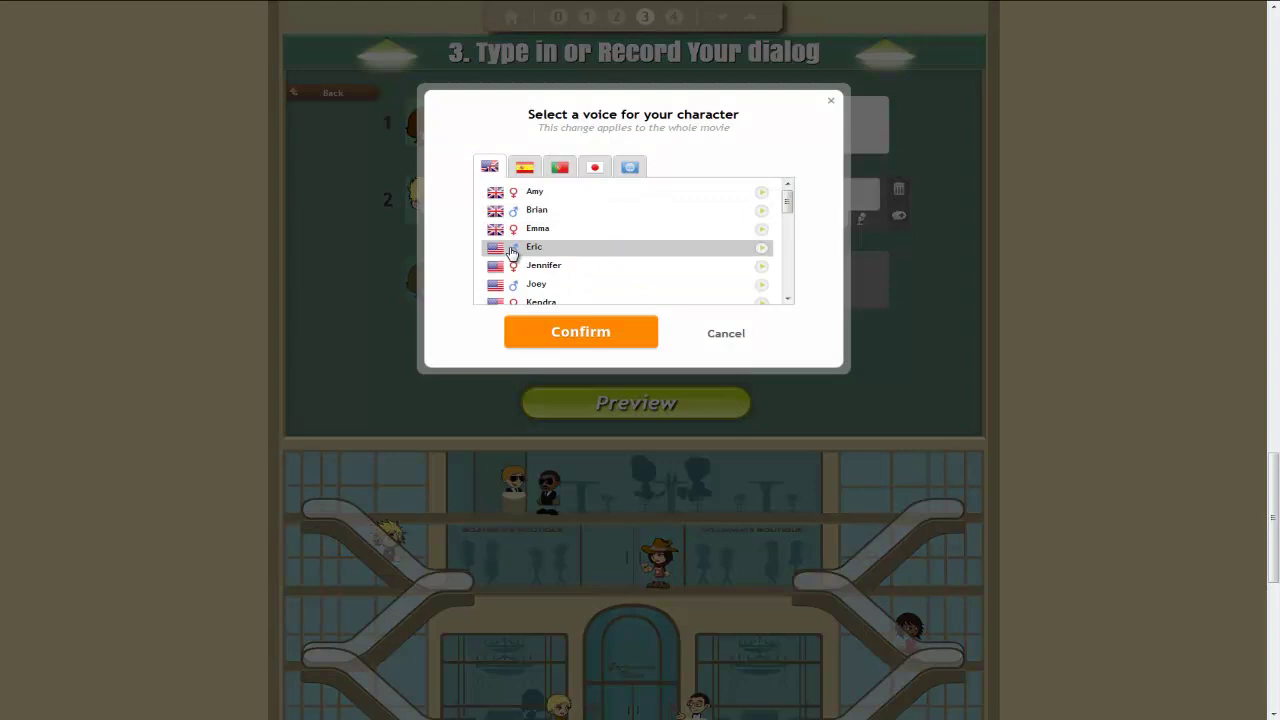
click(574, 332)
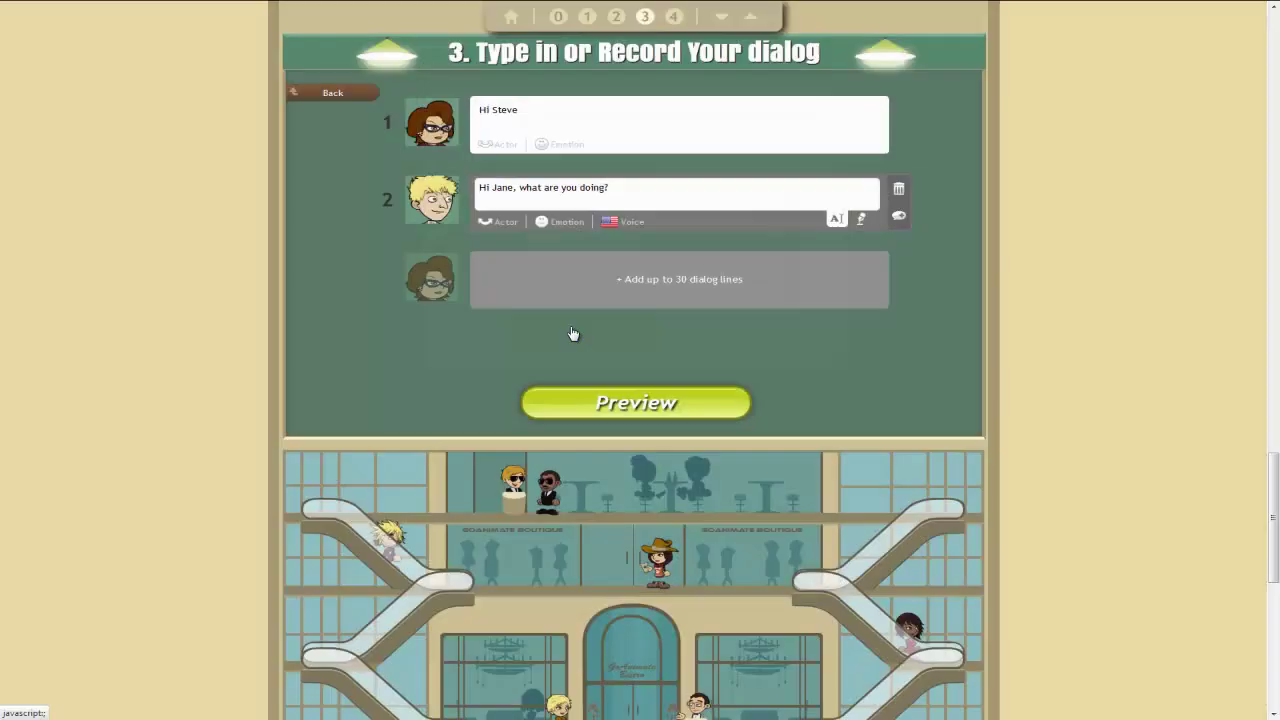
Step: Add line 3 'Milking a cow, what about you?' as Angry, and begin Steve's photocopies question in line 4
click(596, 281)
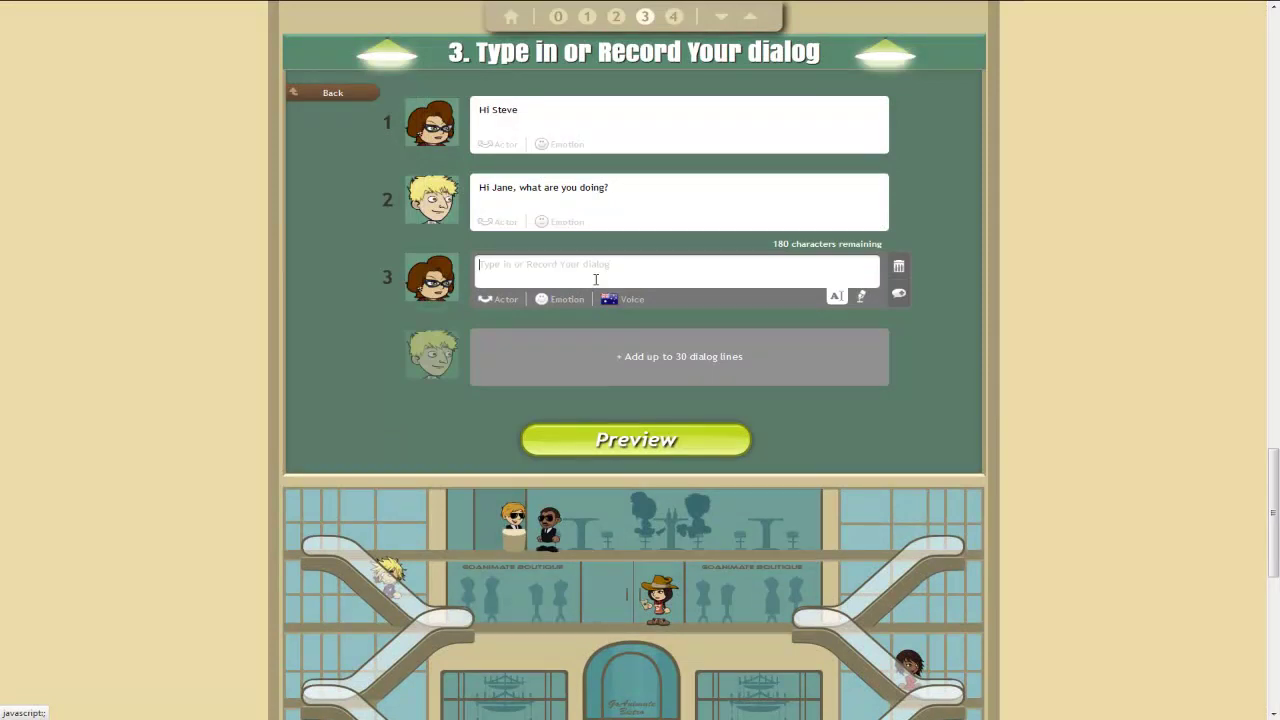
text(M)
click(562, 298)
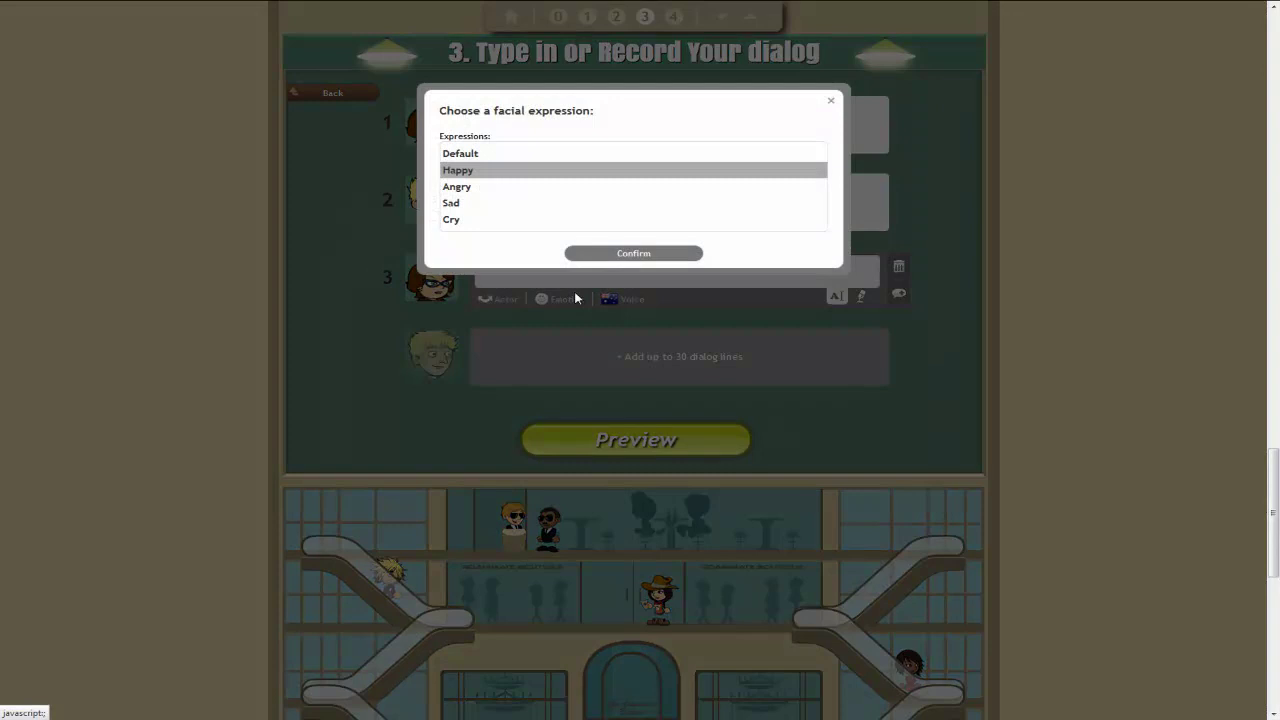
click(470, 188)
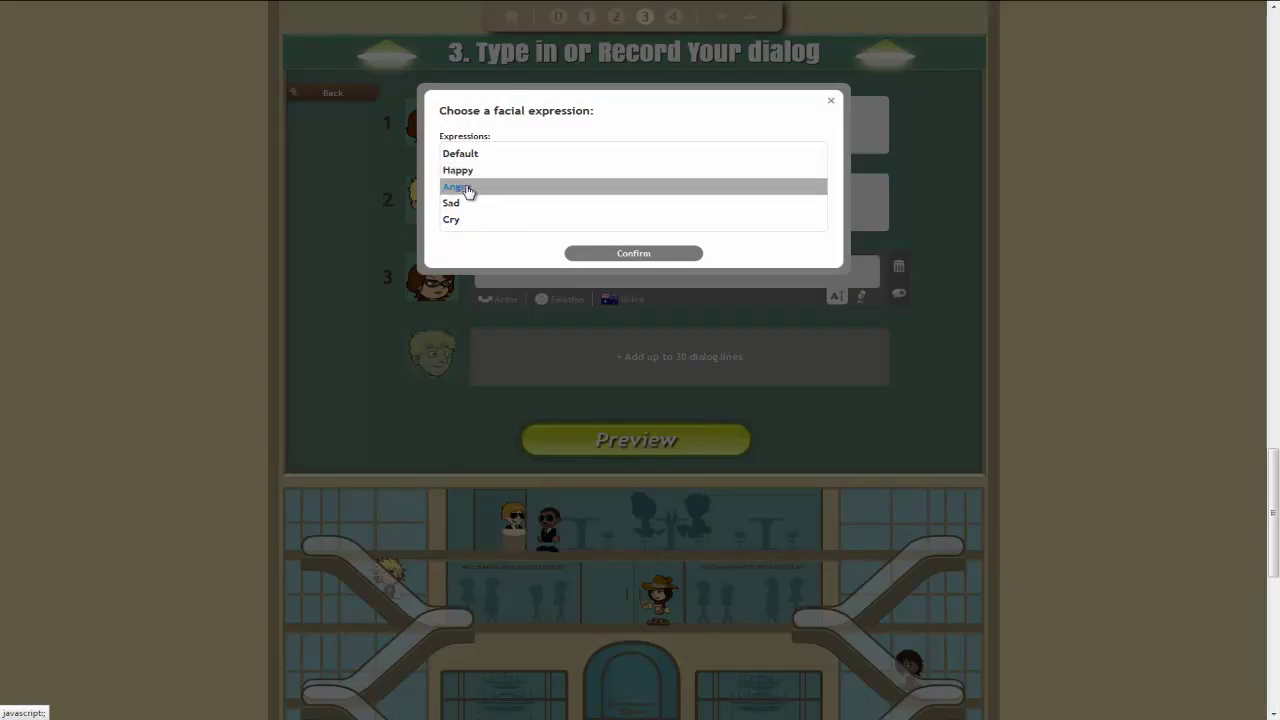
click(633, 255)
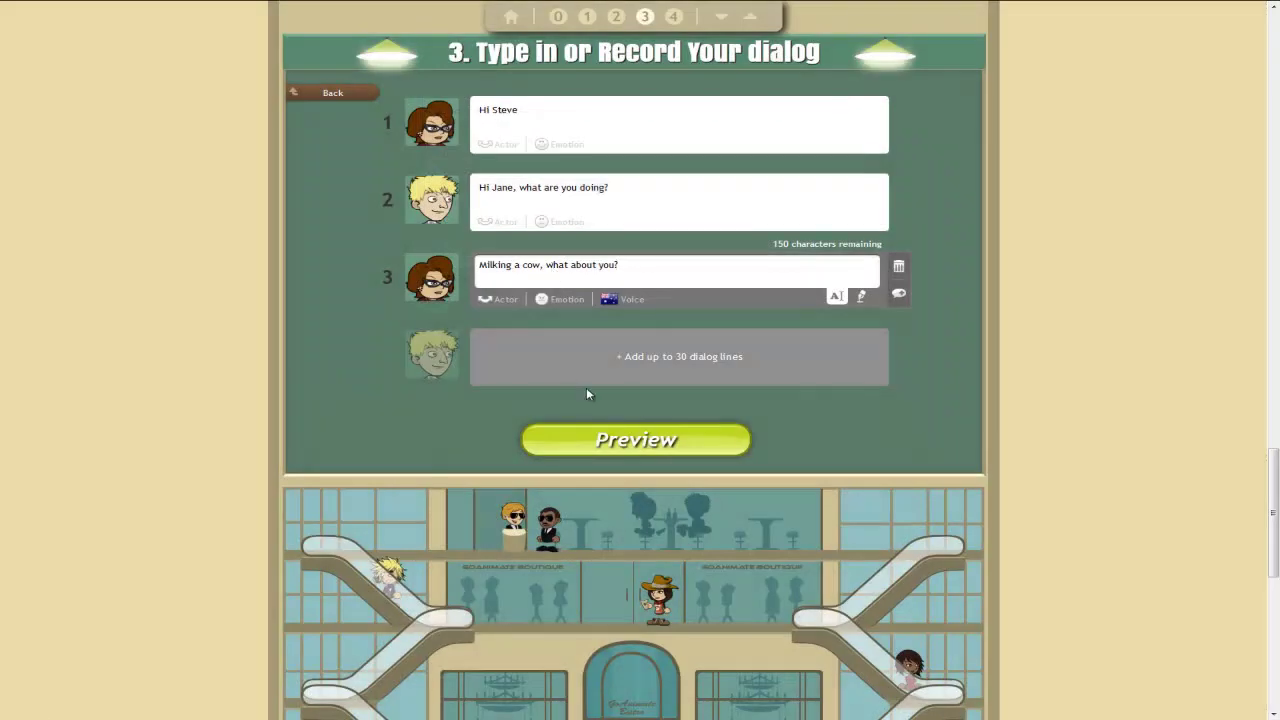
click(617, 358)
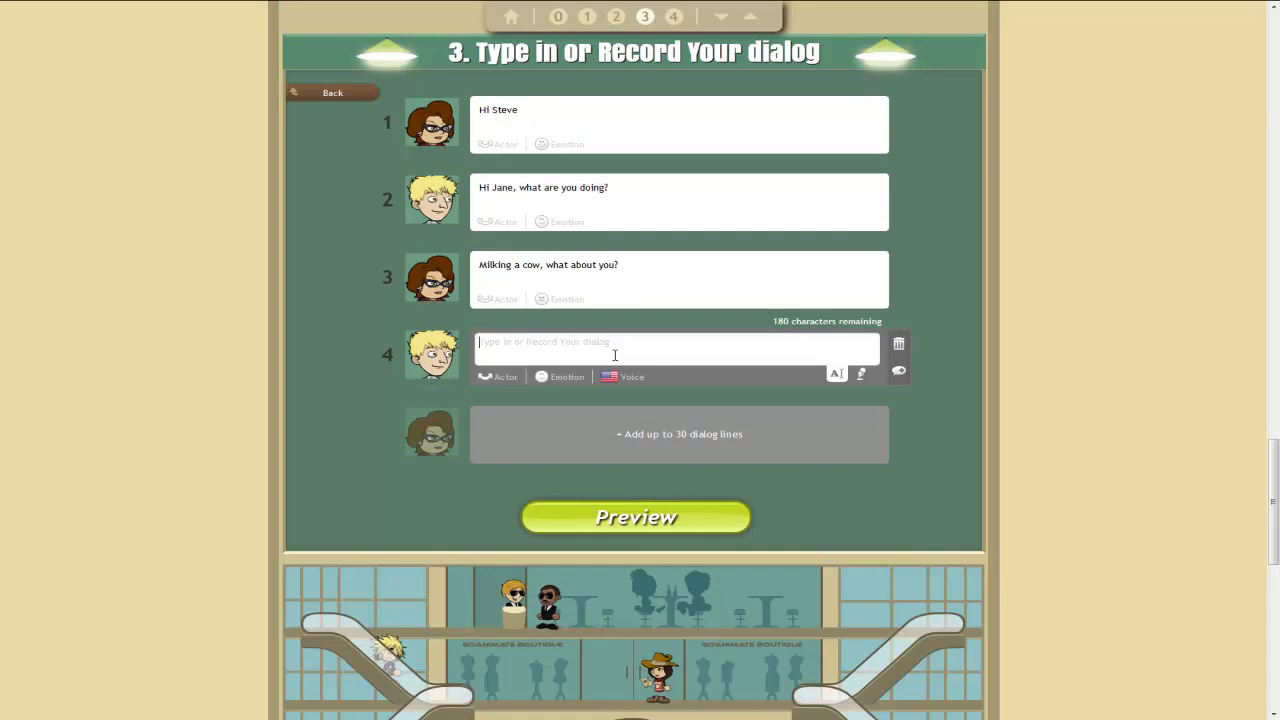
text(Oh yeah, just wondering if you've done those photocopies)
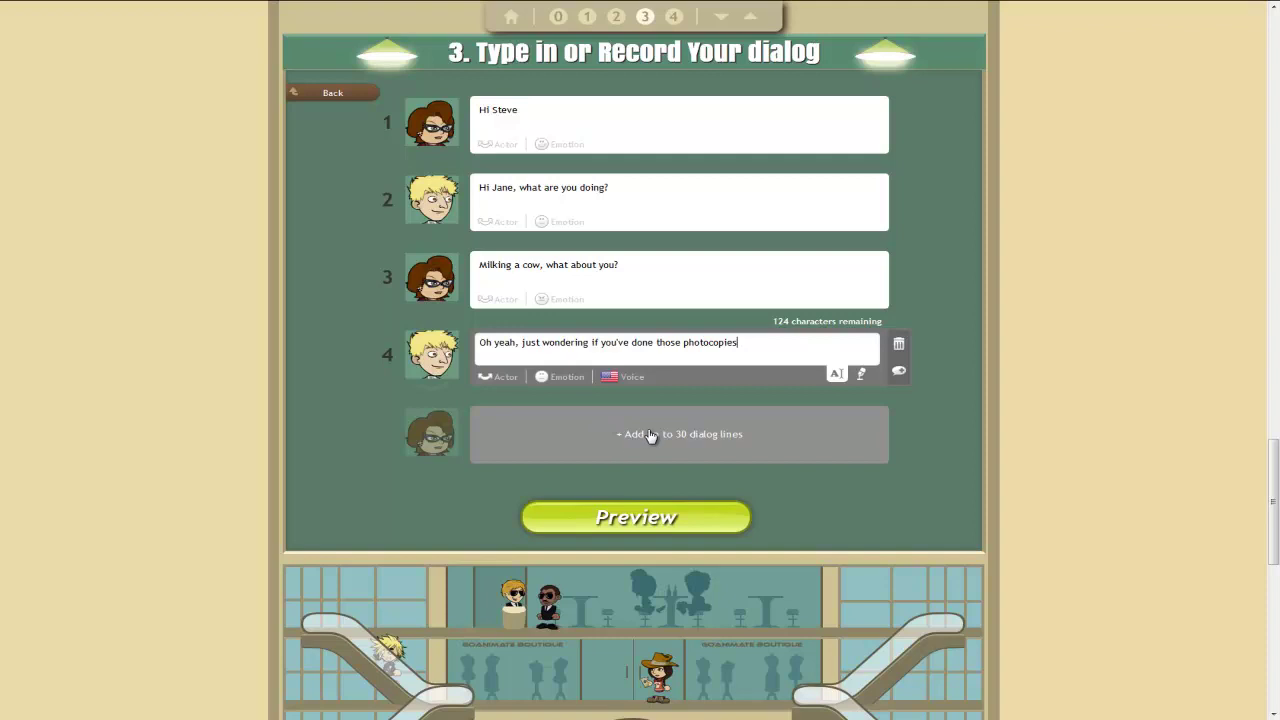
Step: Add line 5 'Yes, they're on your desk' with a Happy expression
click(652, 434)
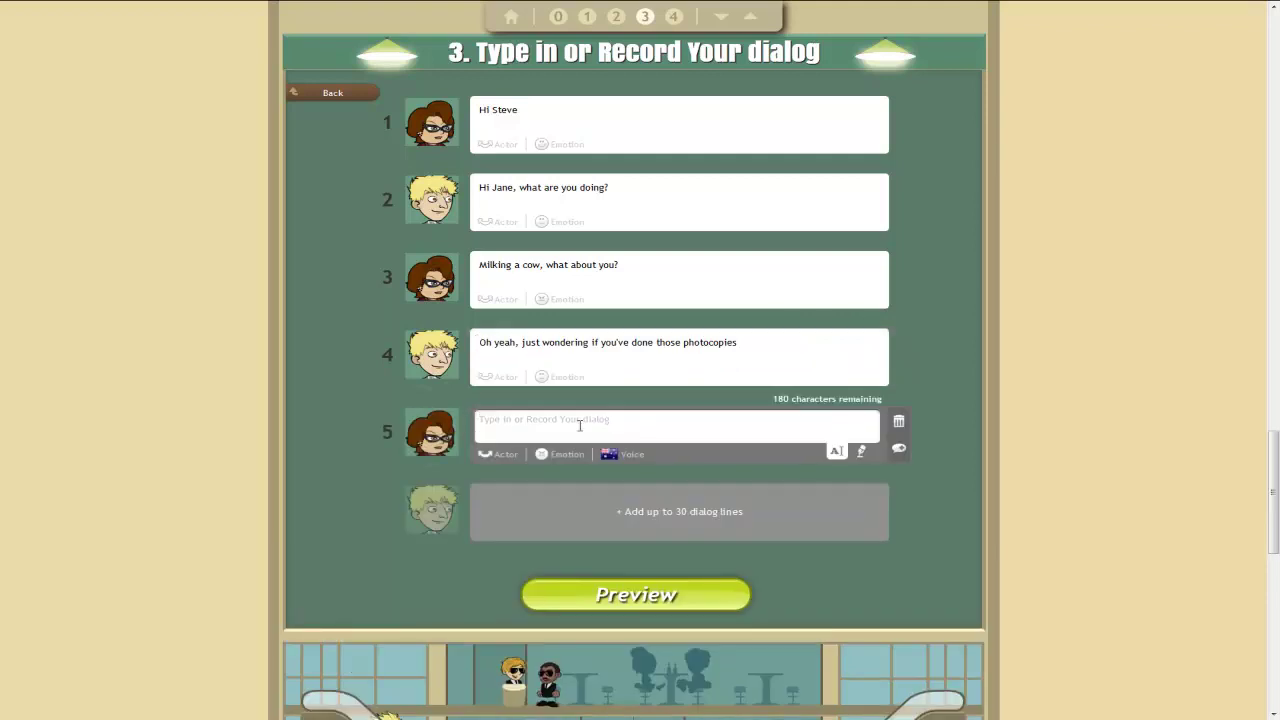
text(Yes, they're on your desk)
click(561, 452)
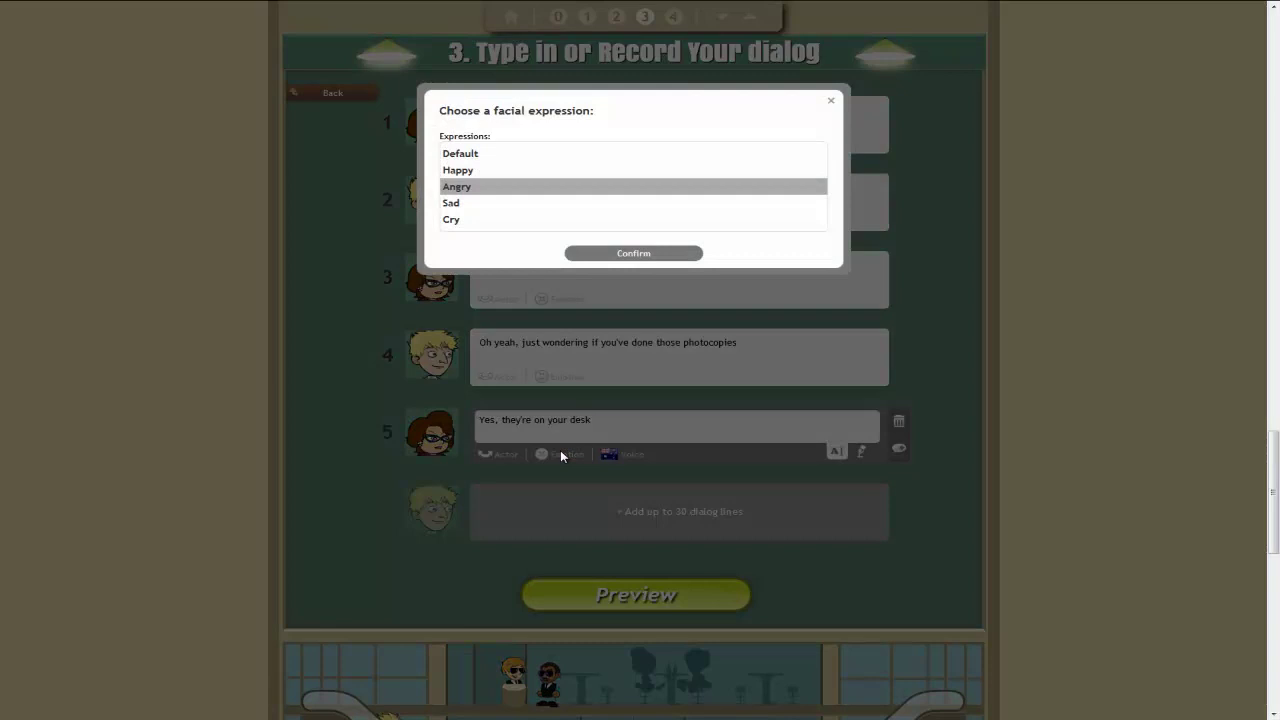
click(480, 174)
click(643, 253)
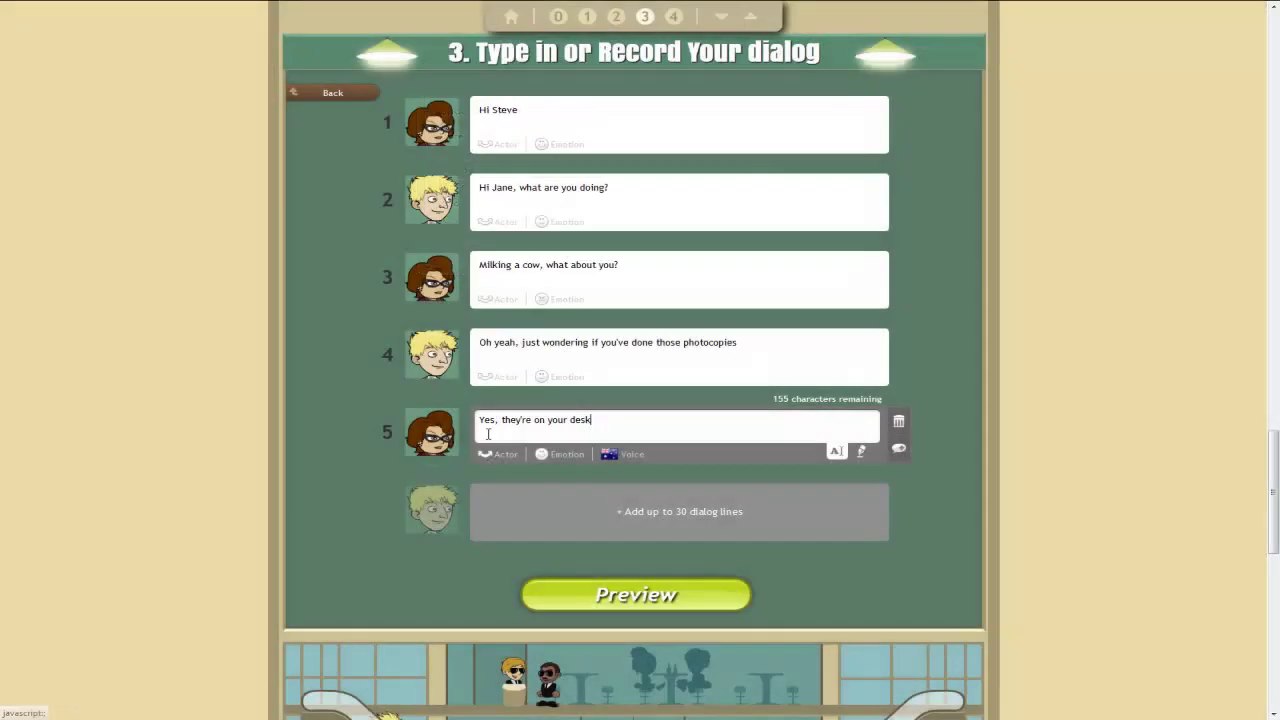
Step: Add line 6 'Great, thanks' with a Happy expression and preview the video
click(689, 528)
text(Gre)
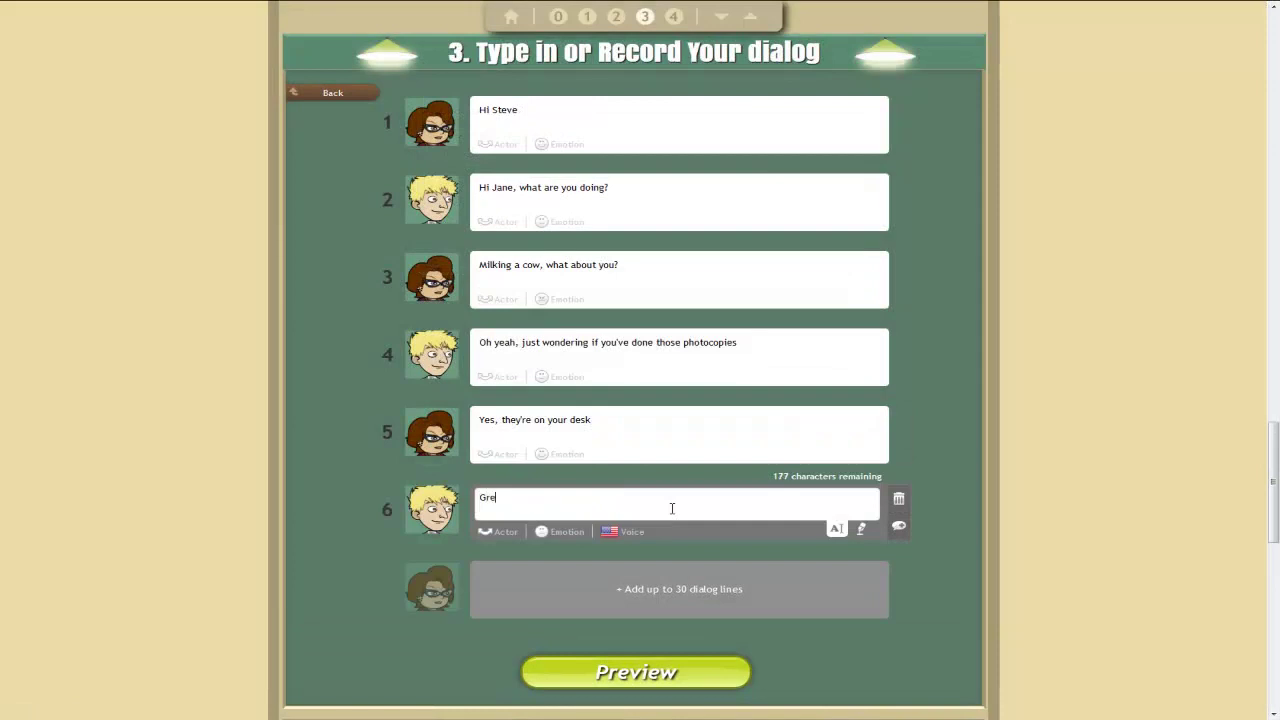
text(at, thanks)
click(546, 530)
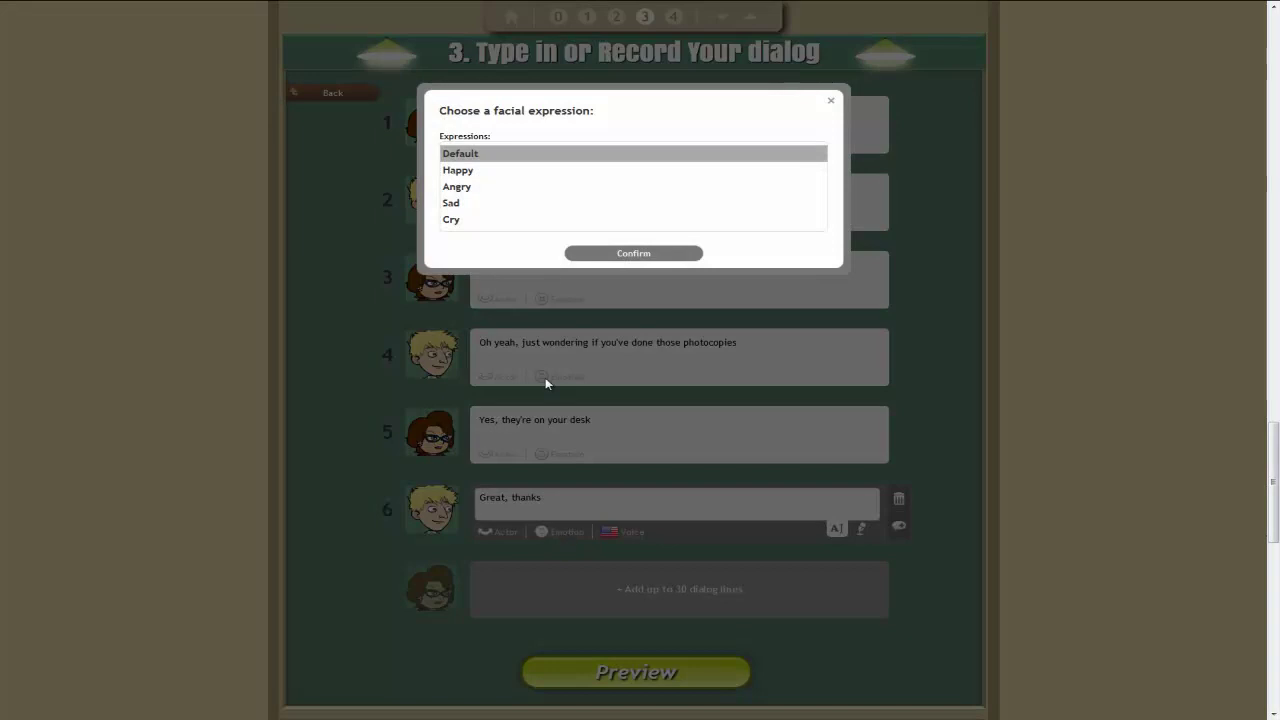
click(474, 176)
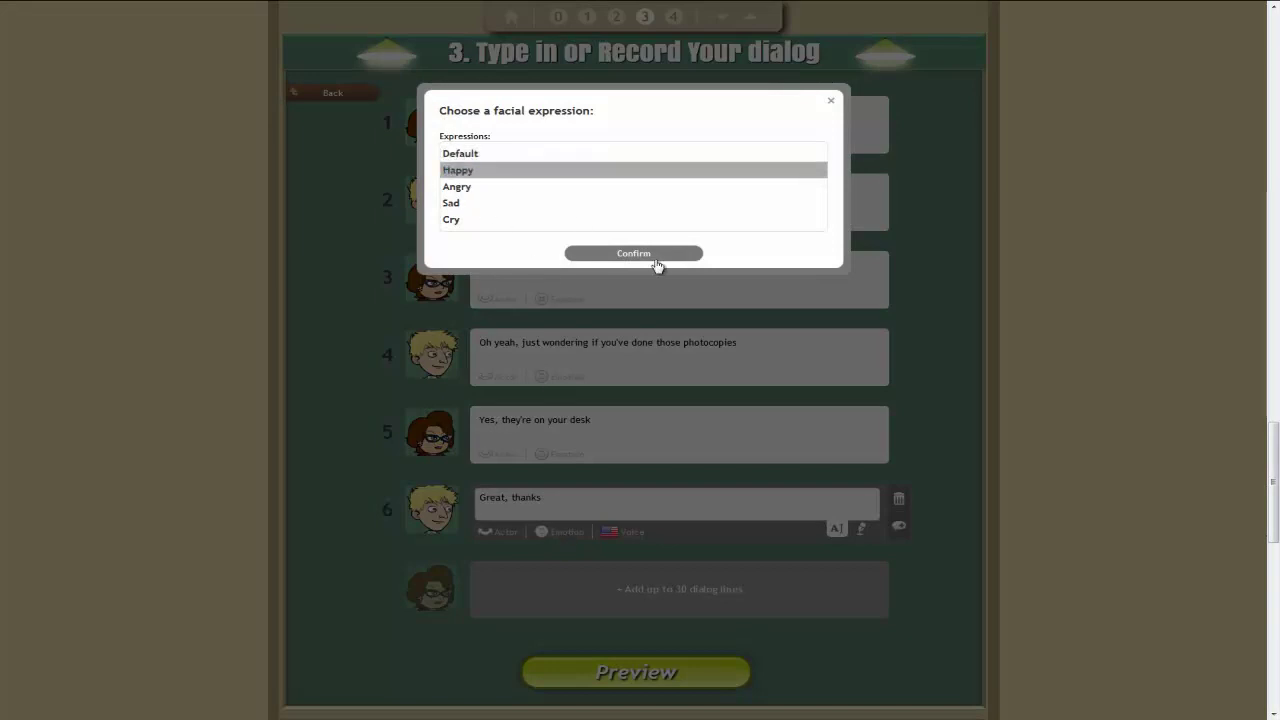
click(638, 252)
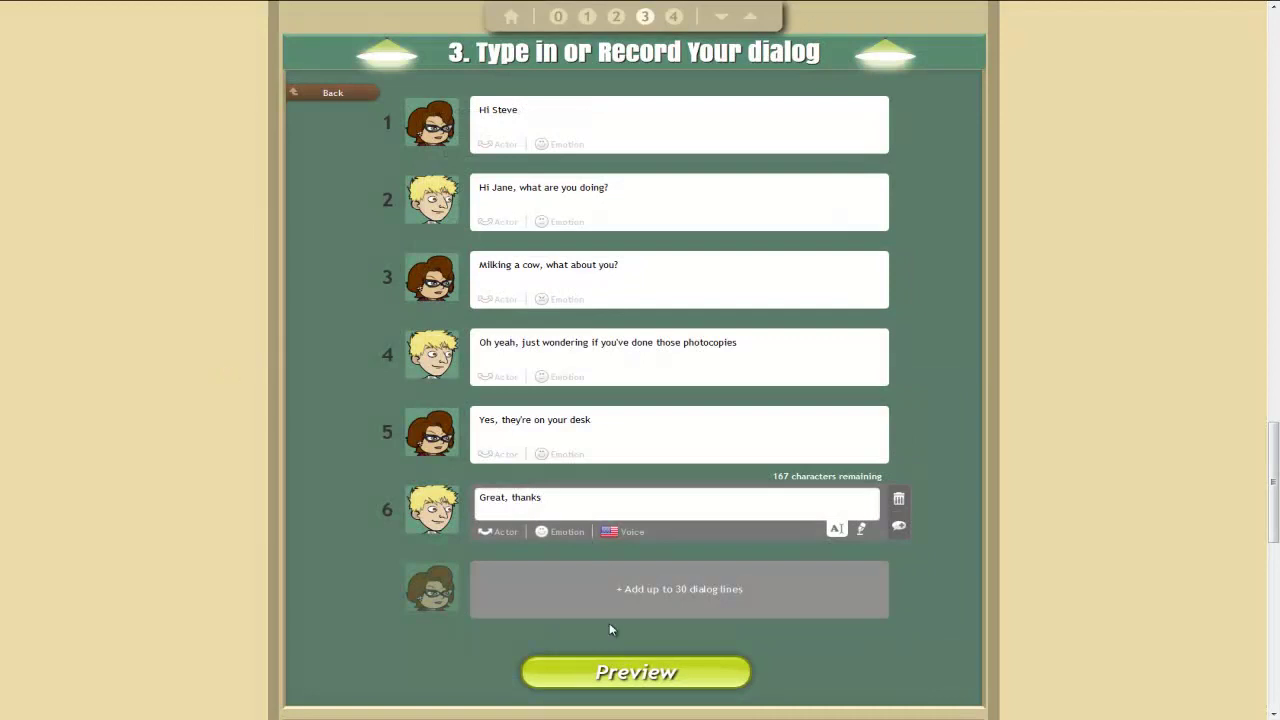
click(659, 675)
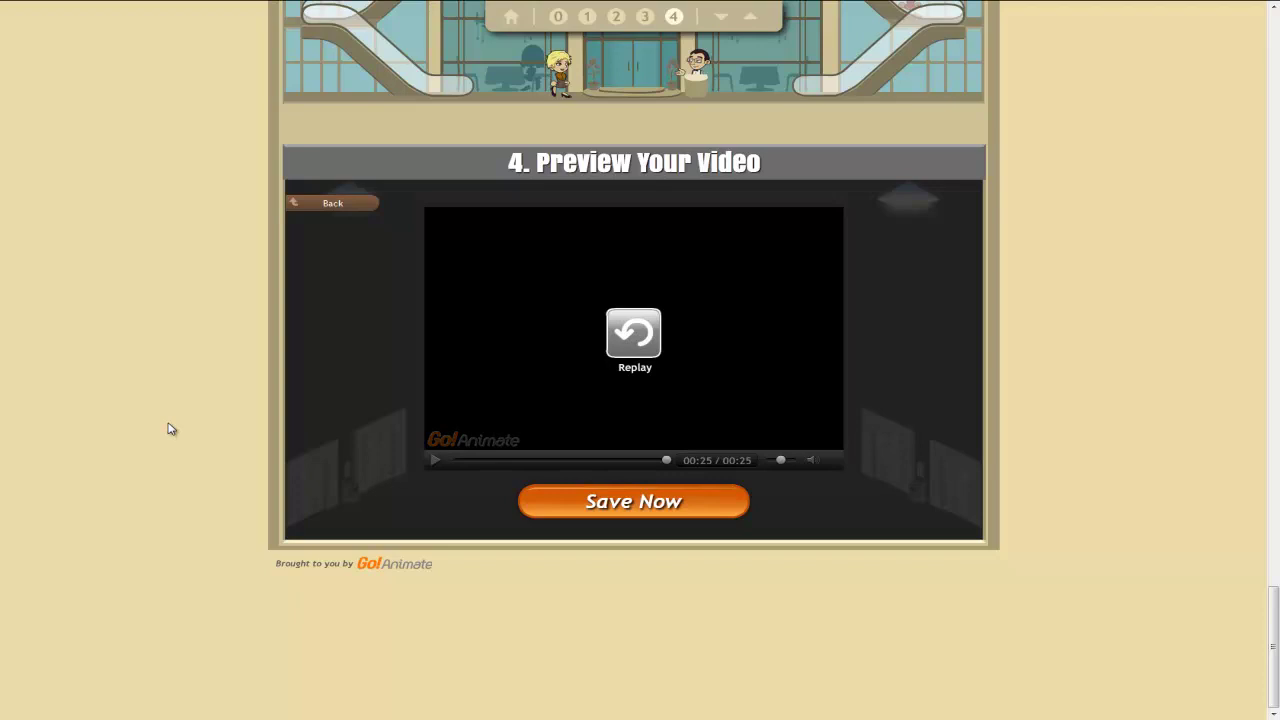
Step: Save the video with the title 'Photocopy chat' and publish it
click(677, 507)
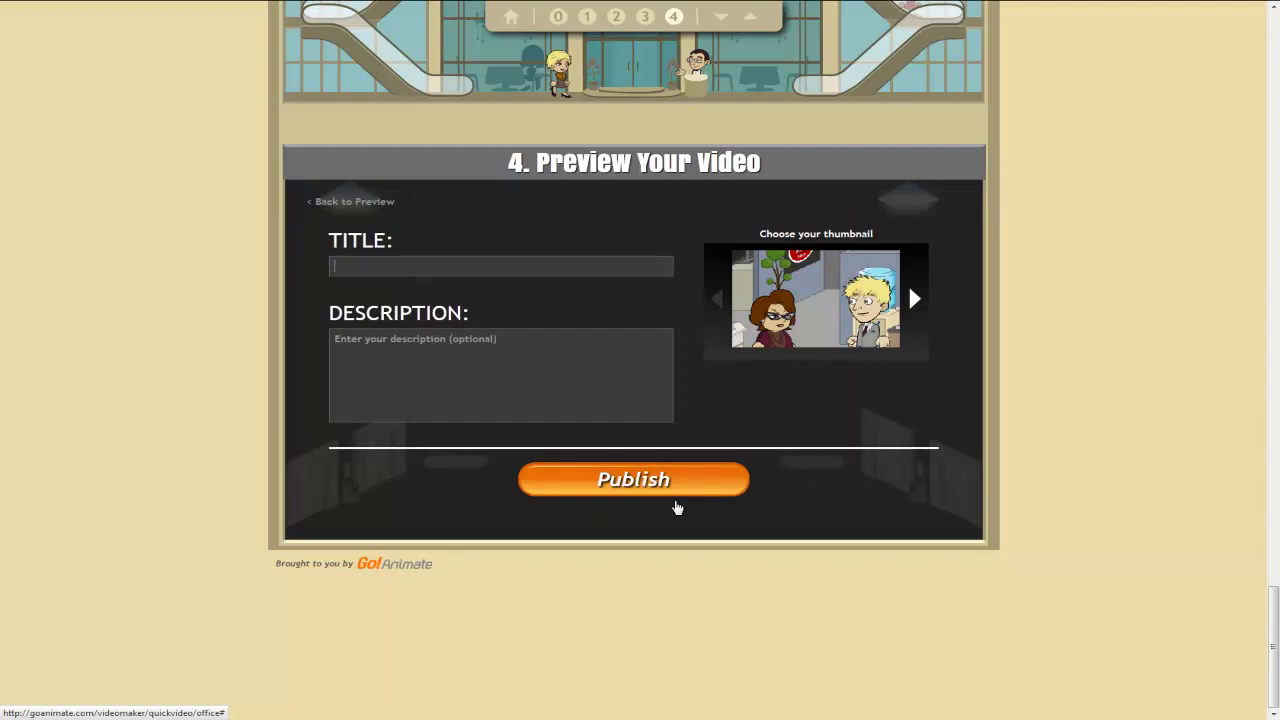
text(Photocopy chat)
click(642, 483)
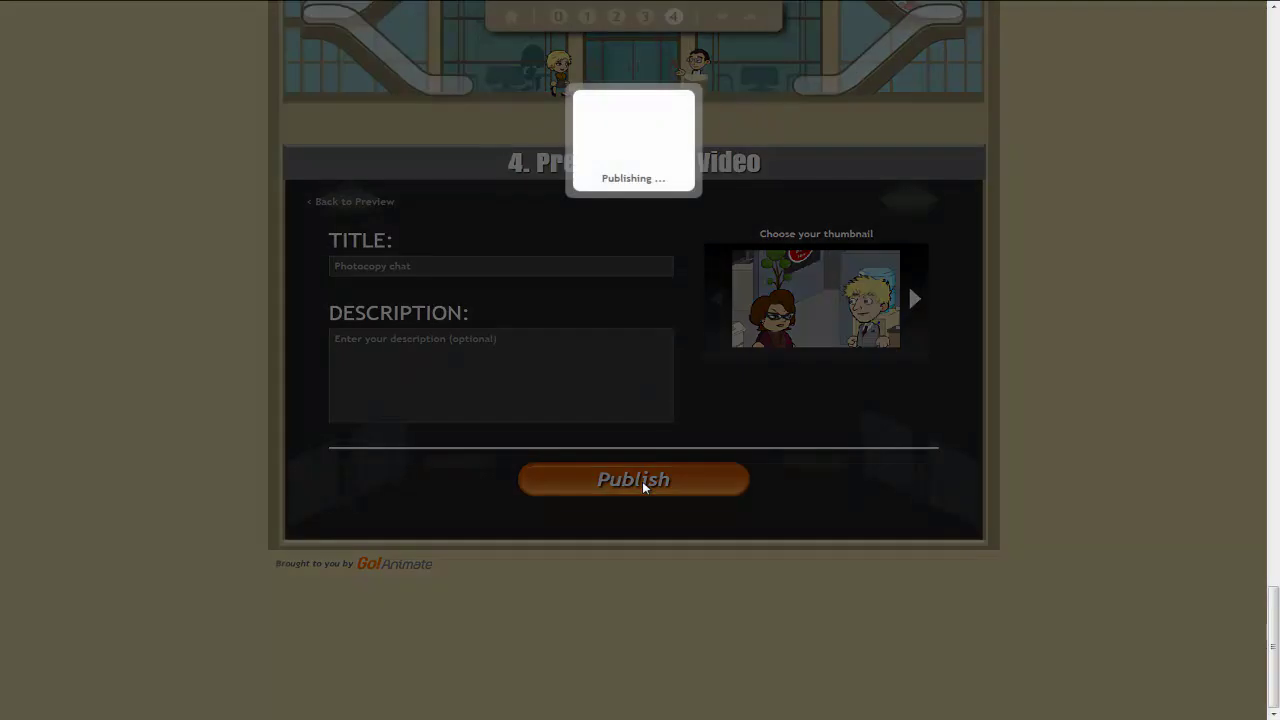